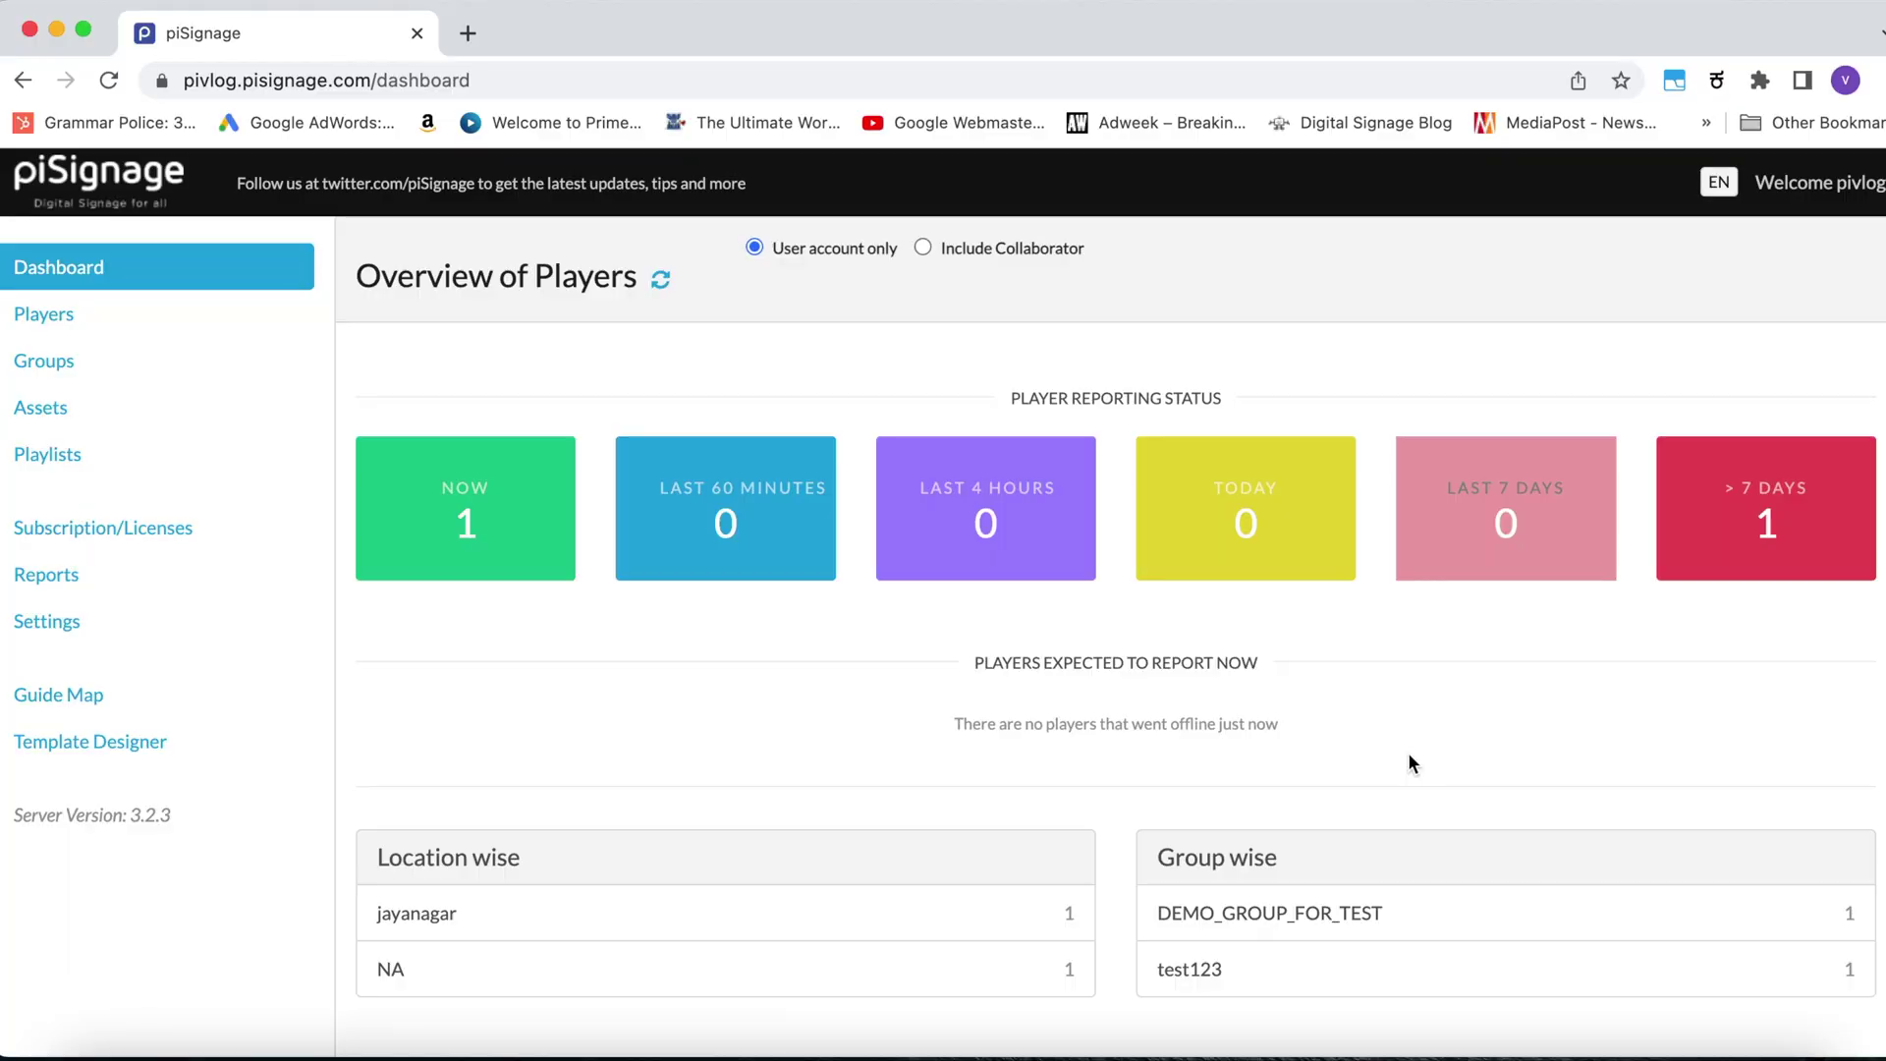
Upload pilogo150px.png from the Downloads folder into the piSignage asset library
click(54, 408)
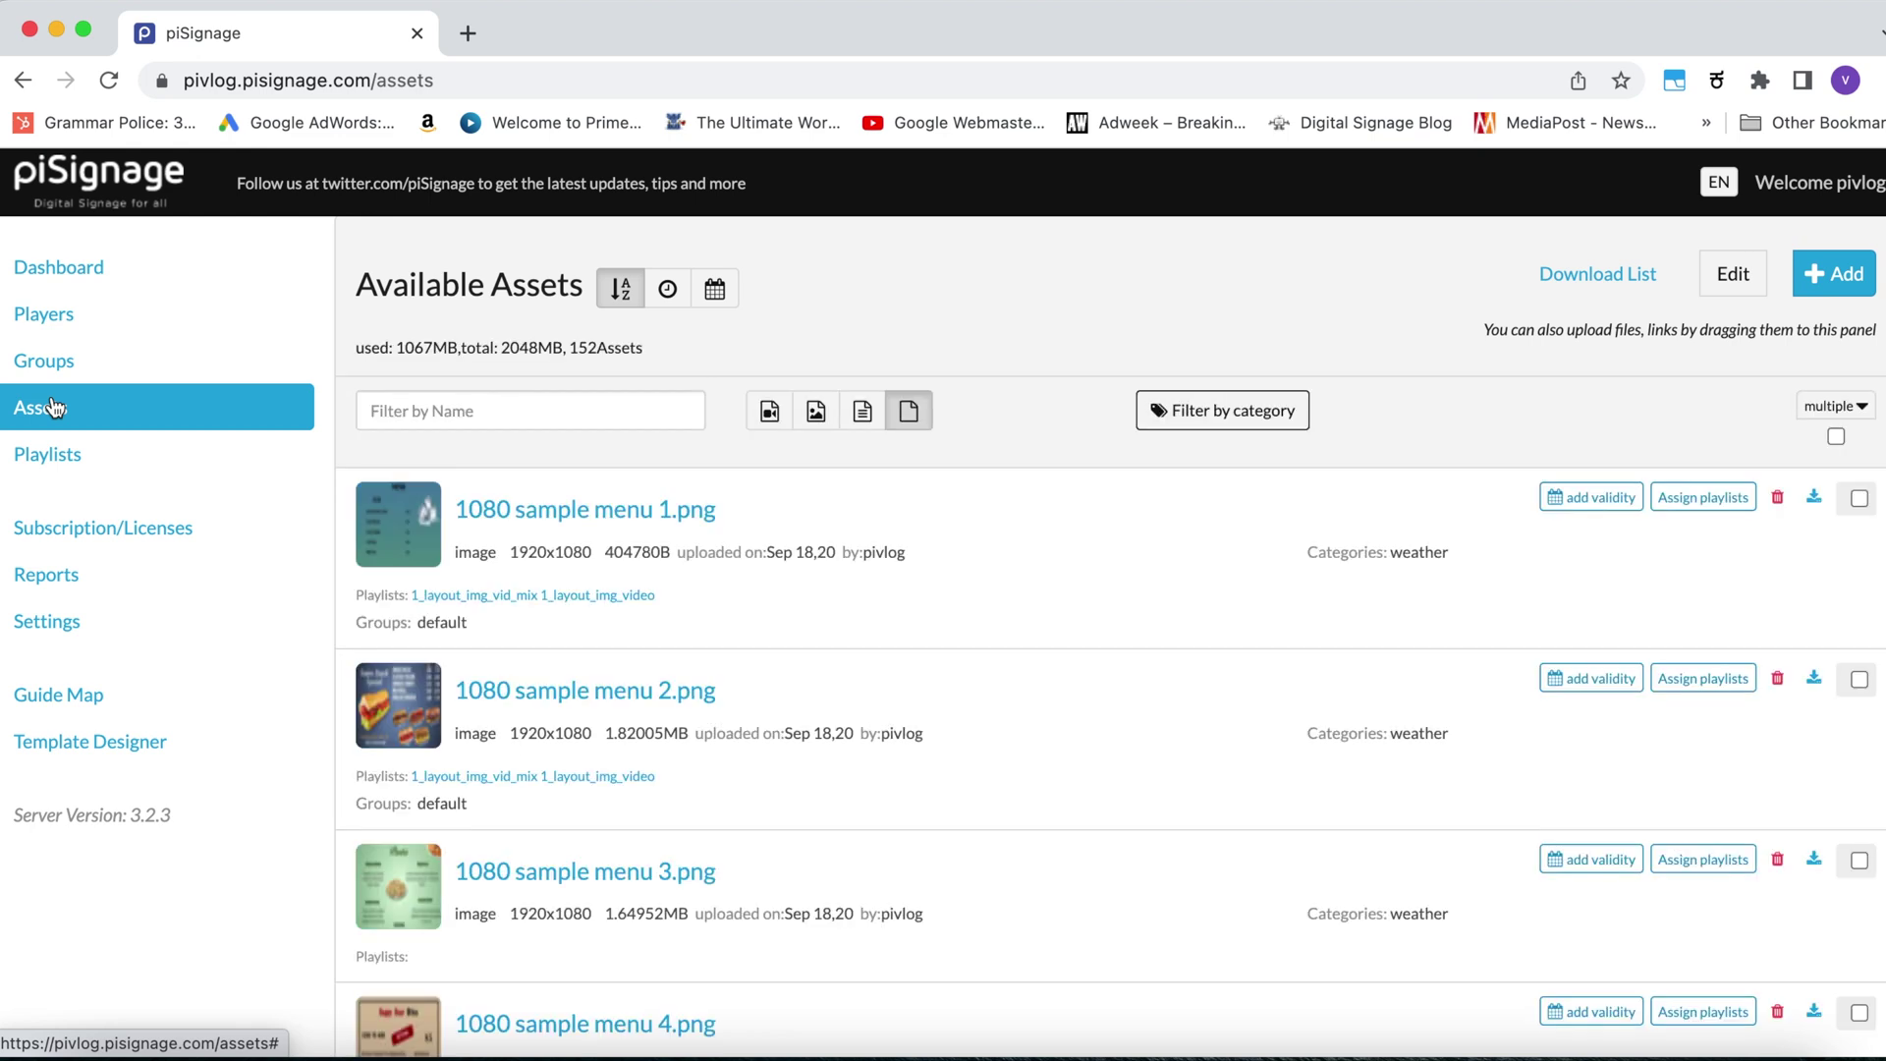
click(1833, 274)
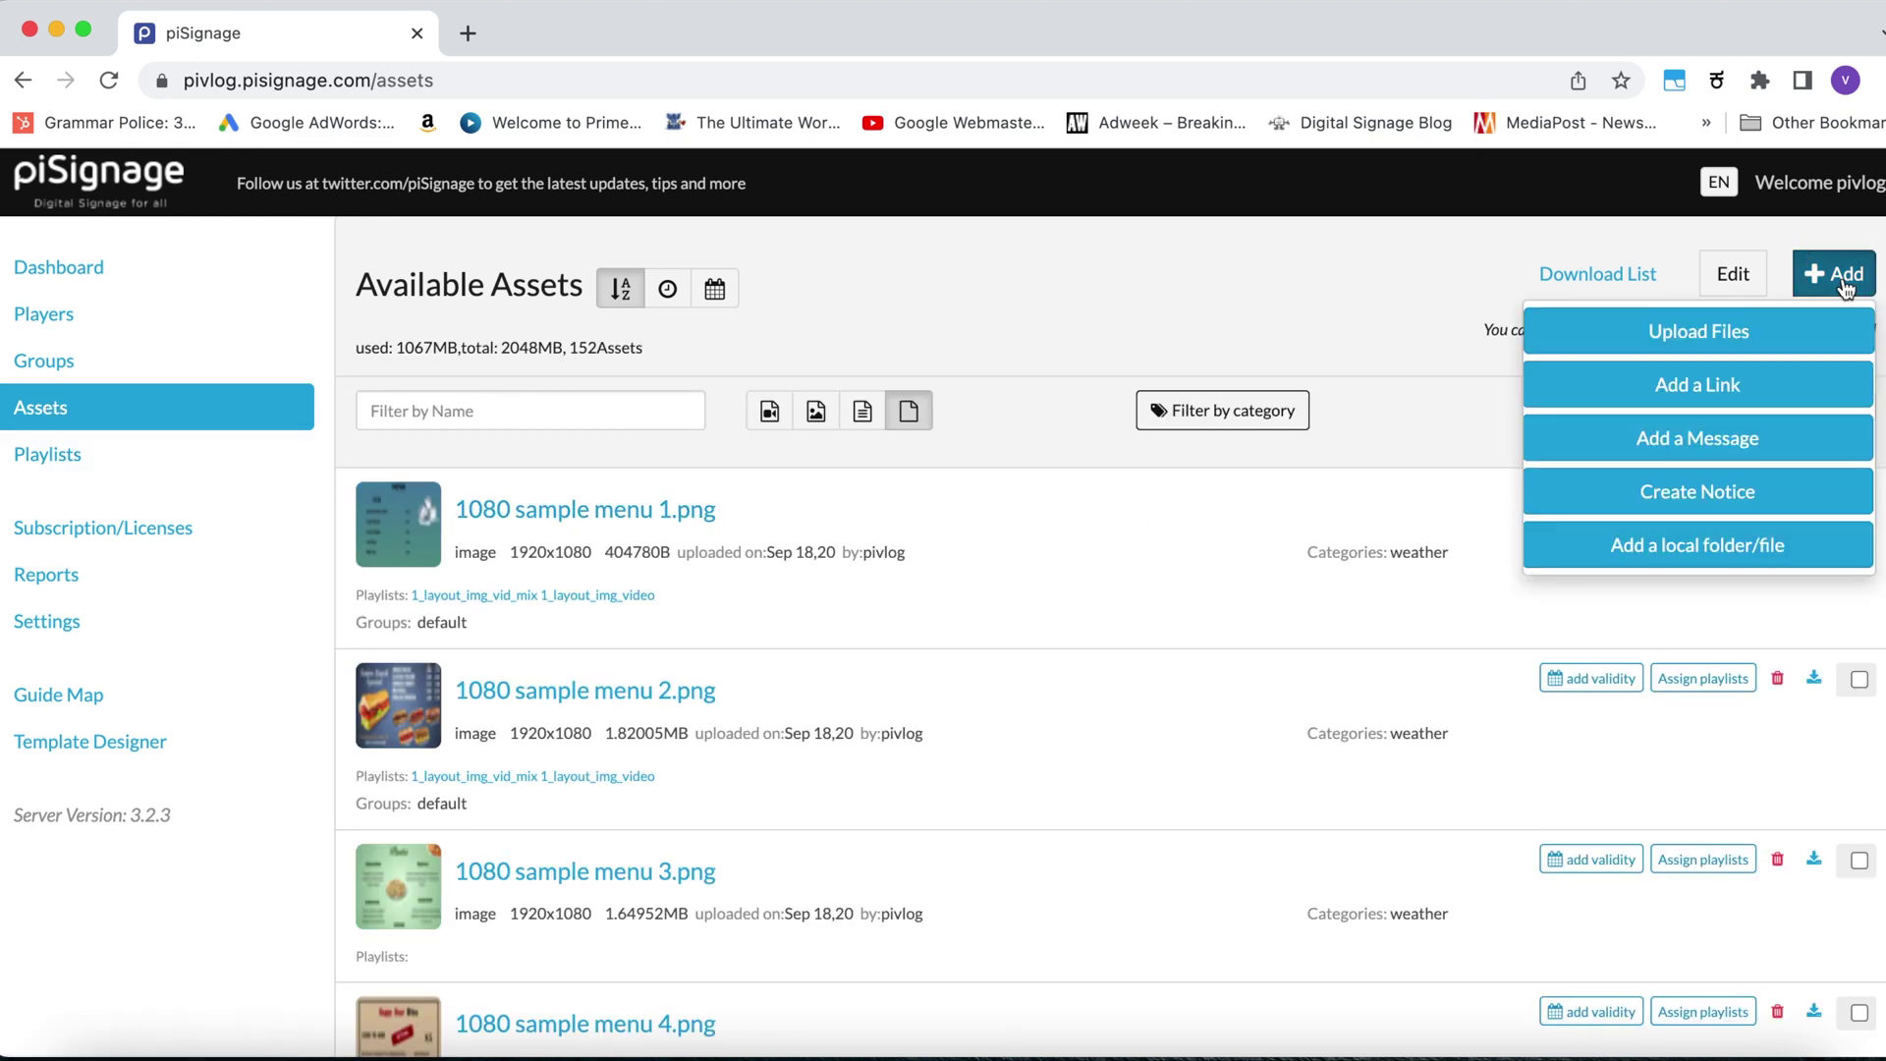
click(1690, 345)
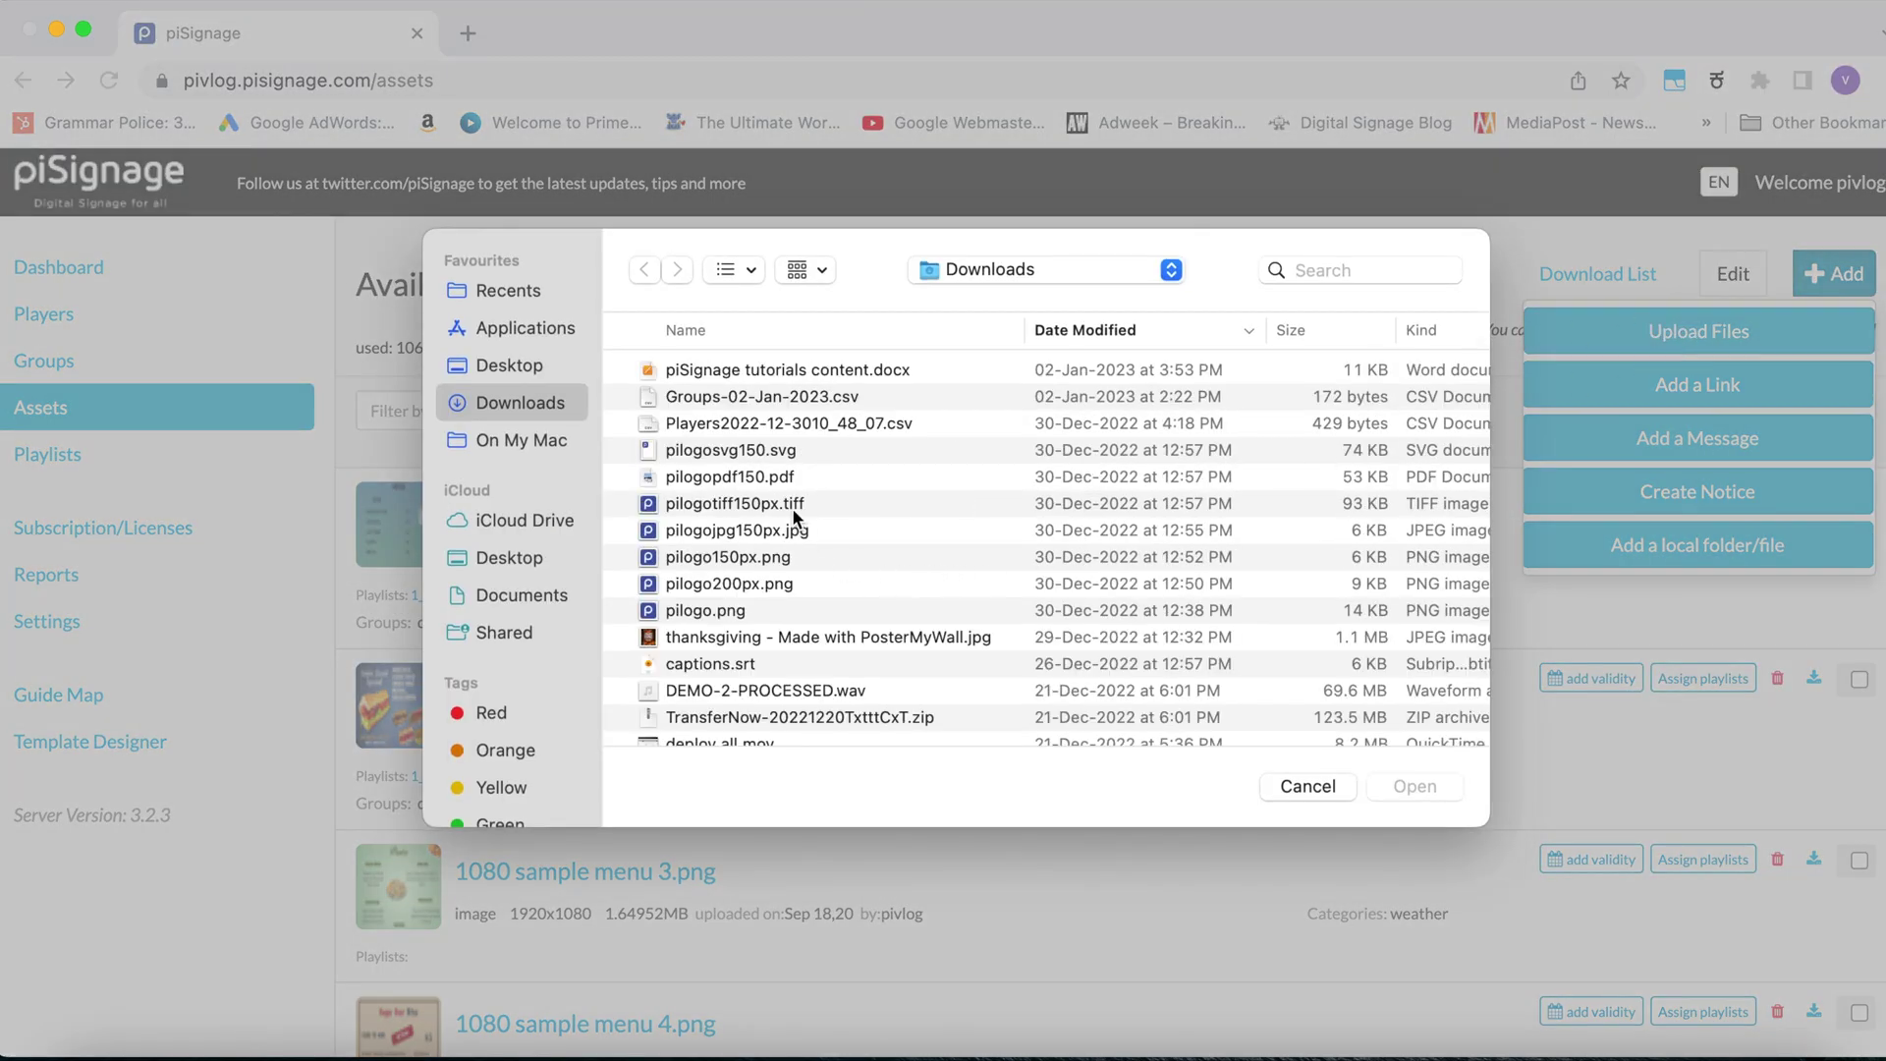
click(767, 558)
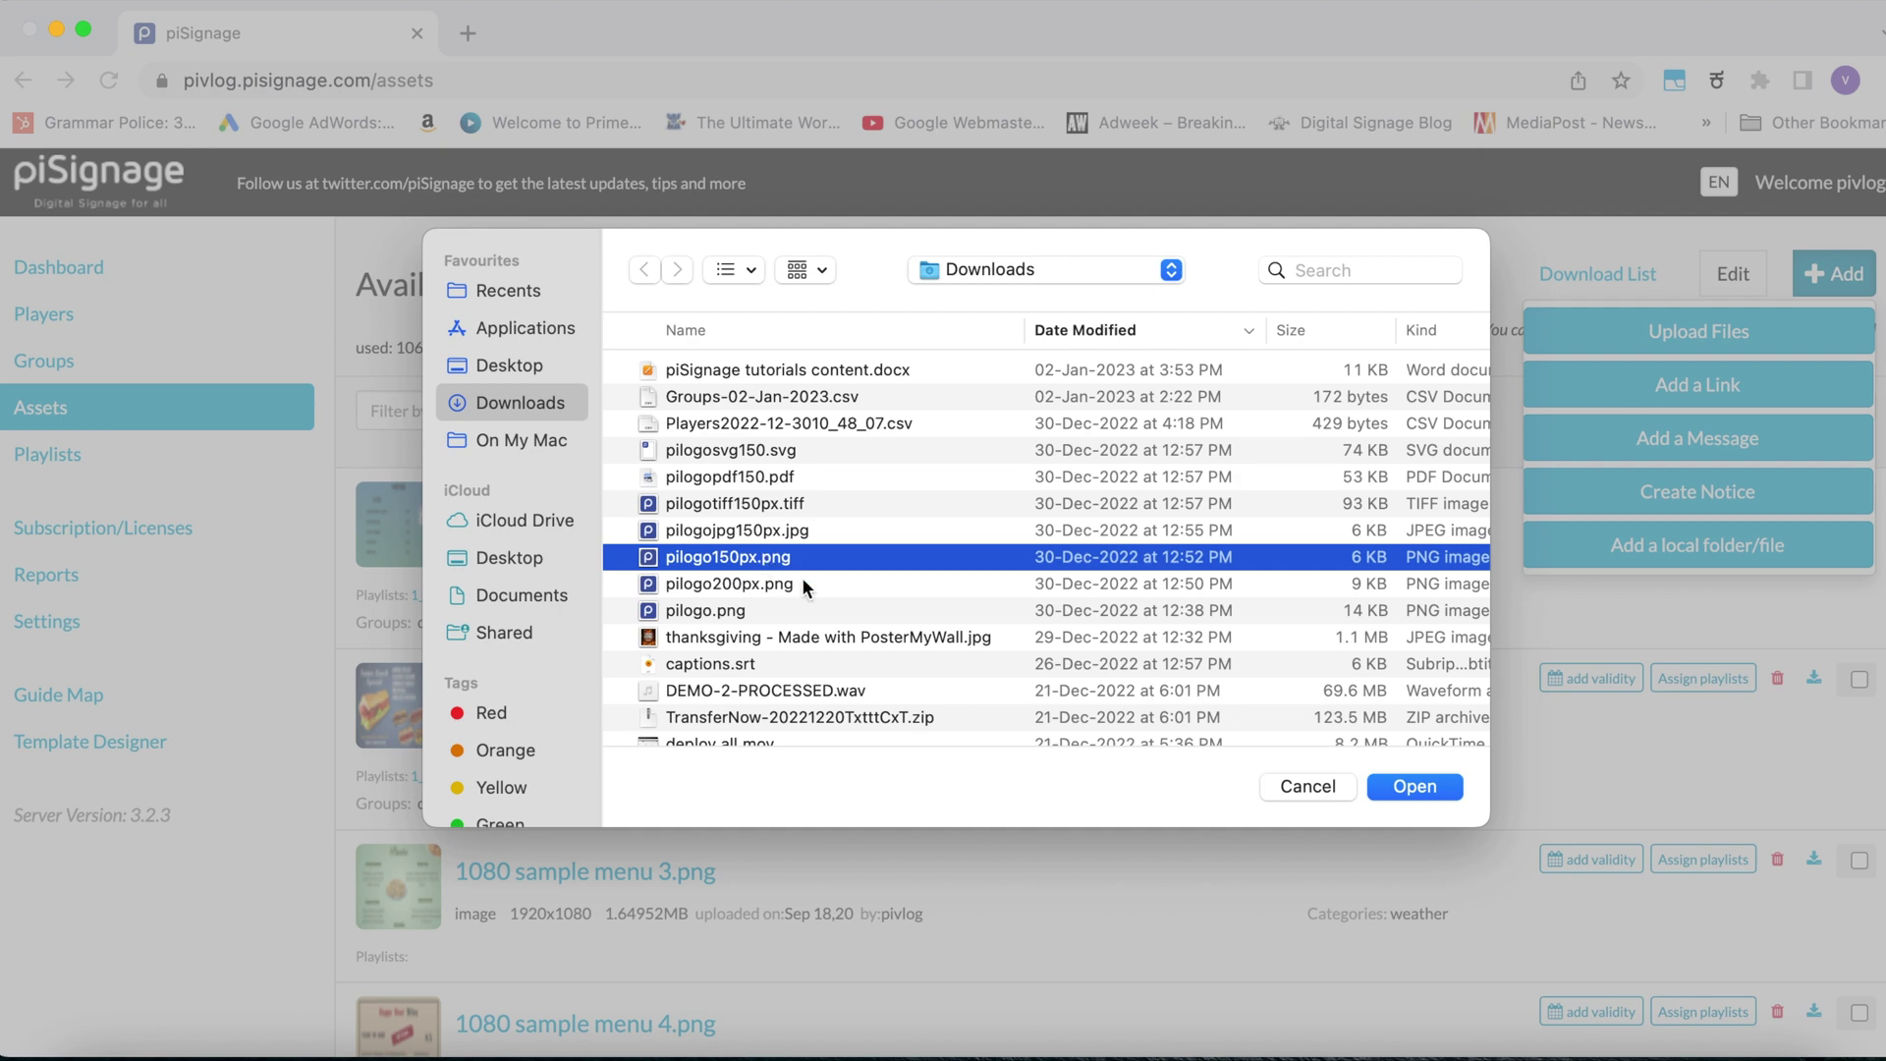
click(1415, 787)
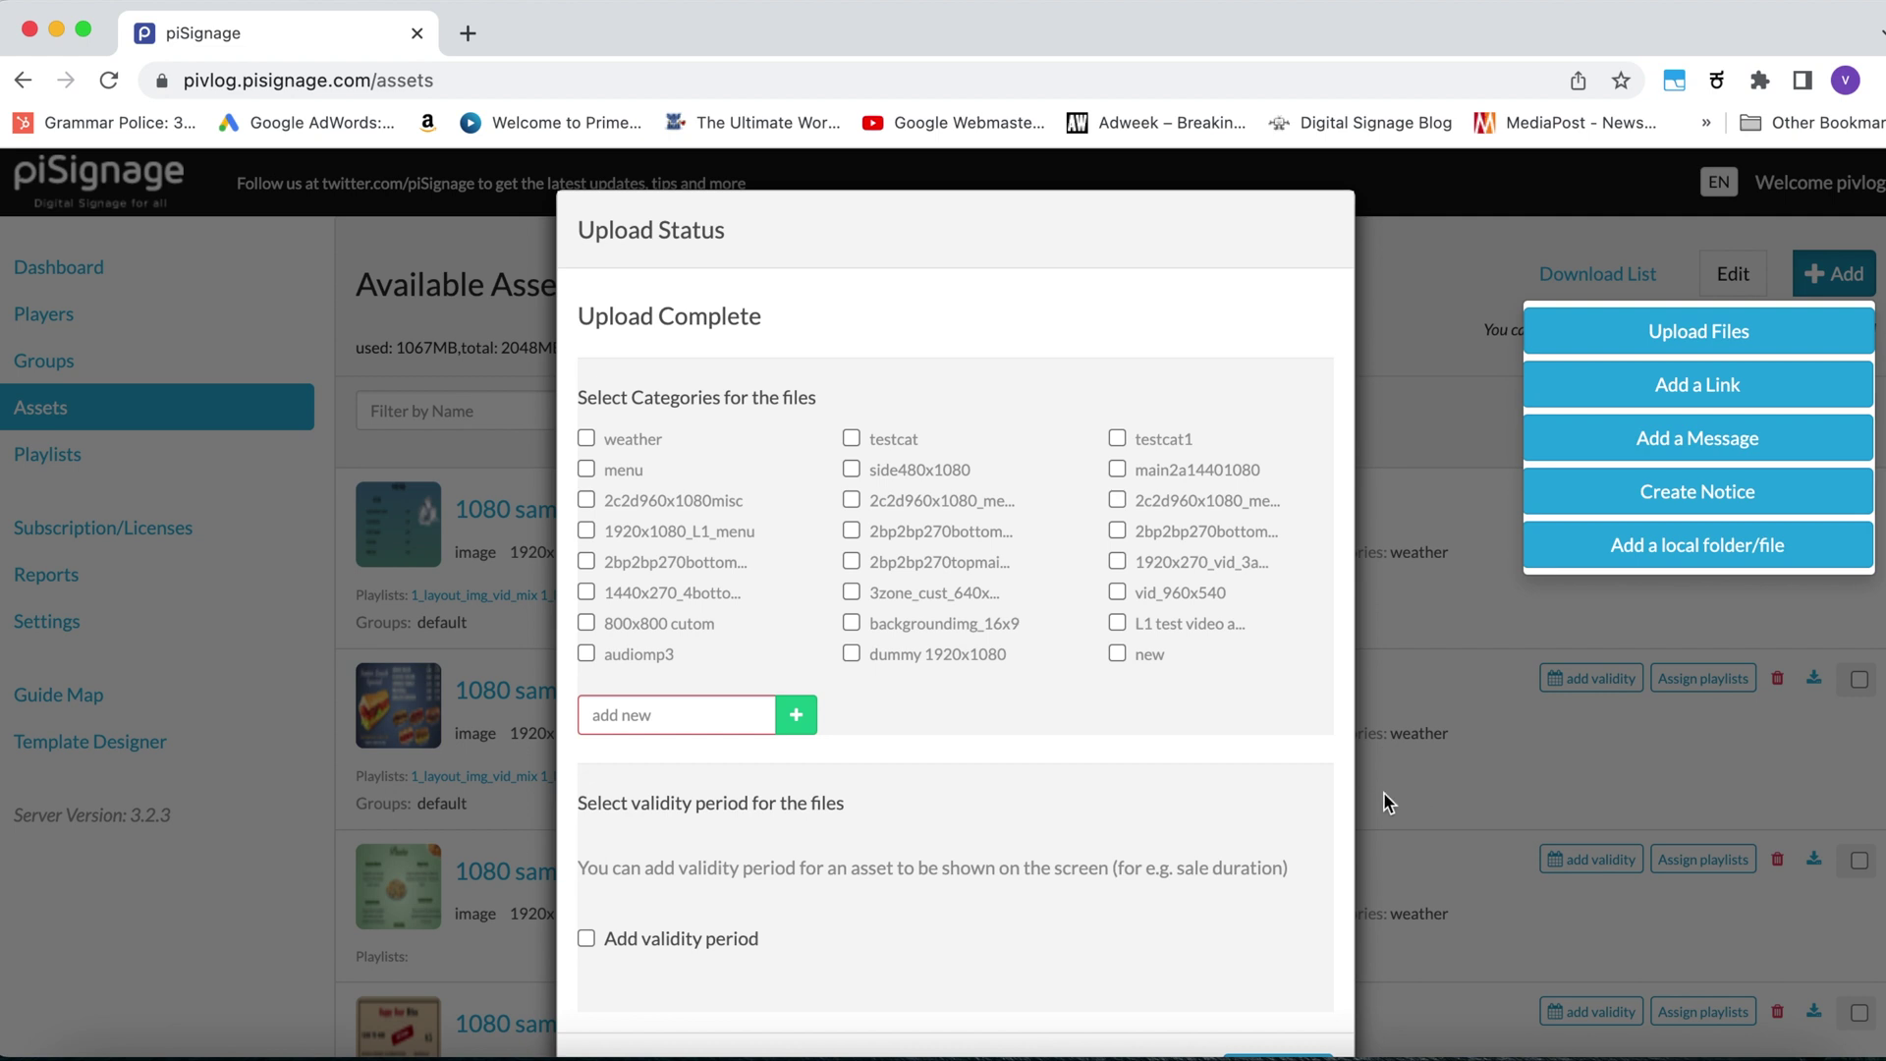
Tag the uploaded logo with a new LOGO category, finish the upload, and filter assets by name
click(636, 714)
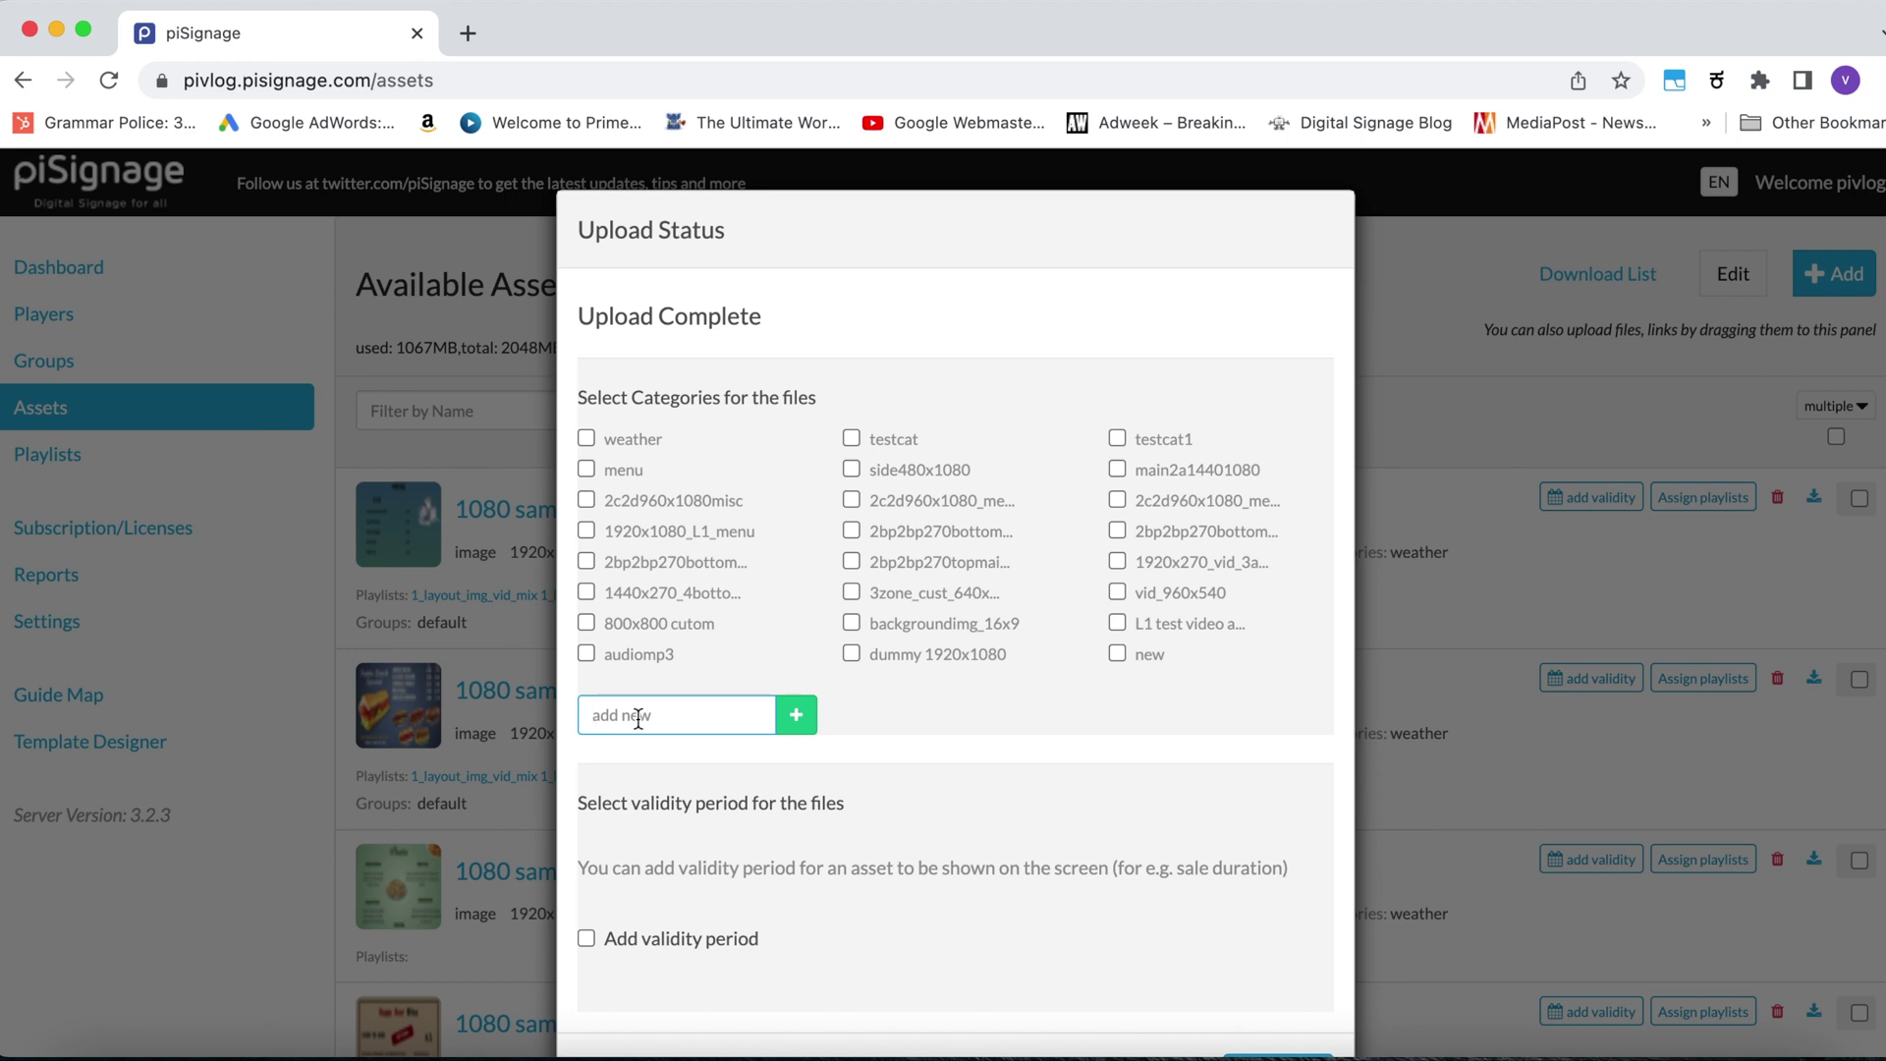
text(LOGO)
click(796, 715)
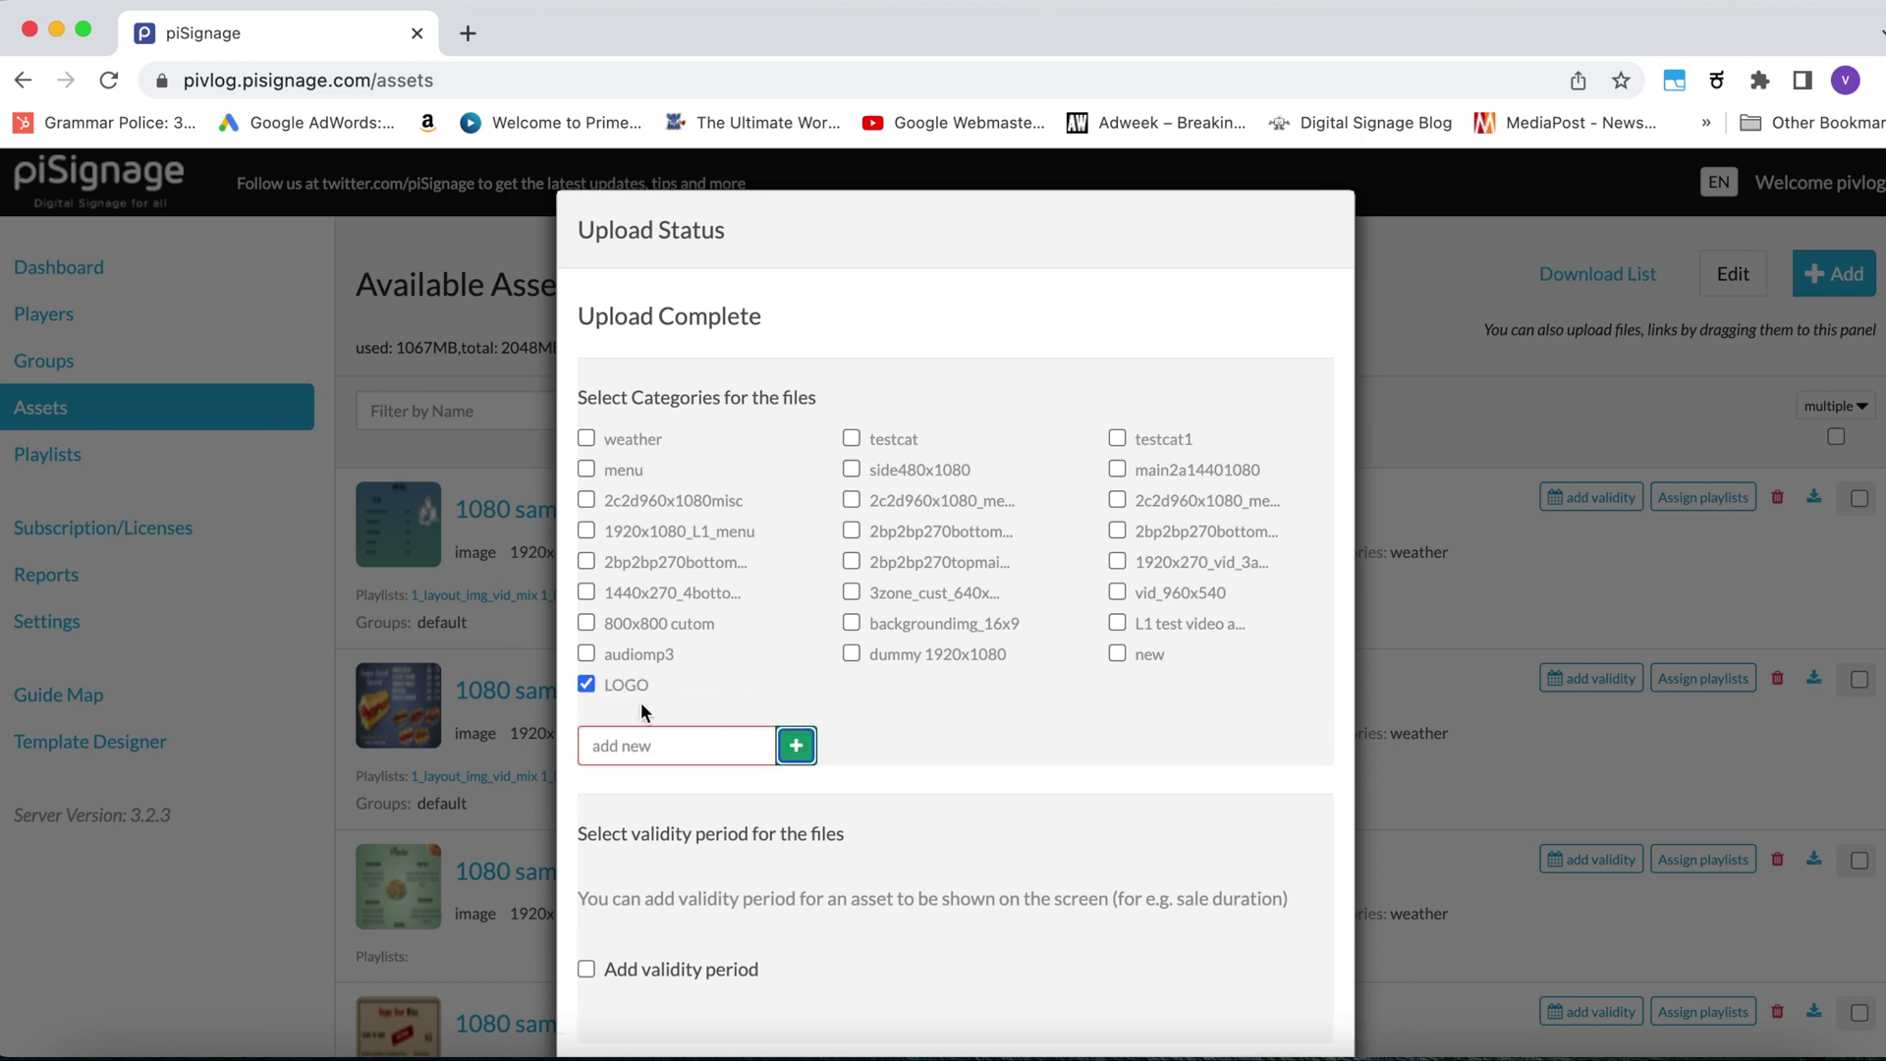
scroll(751, 782, down, 2)
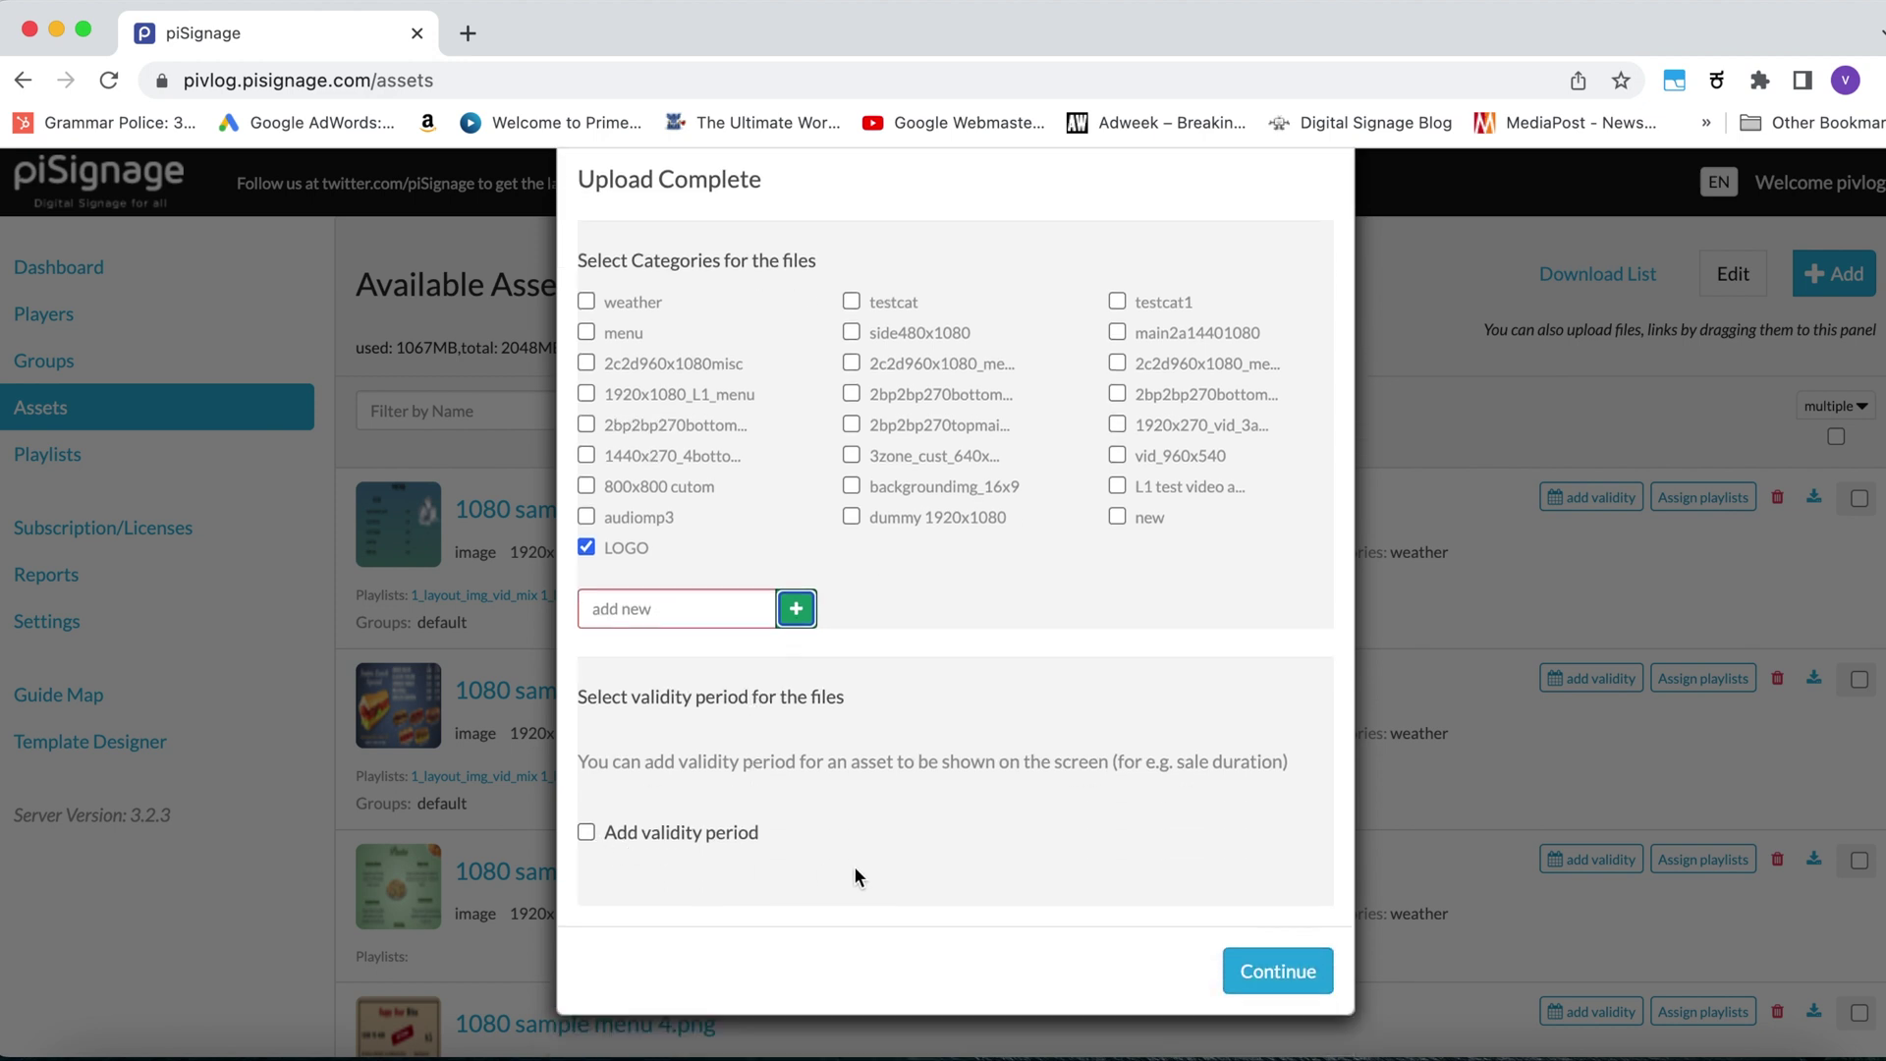
click(1278, 972)
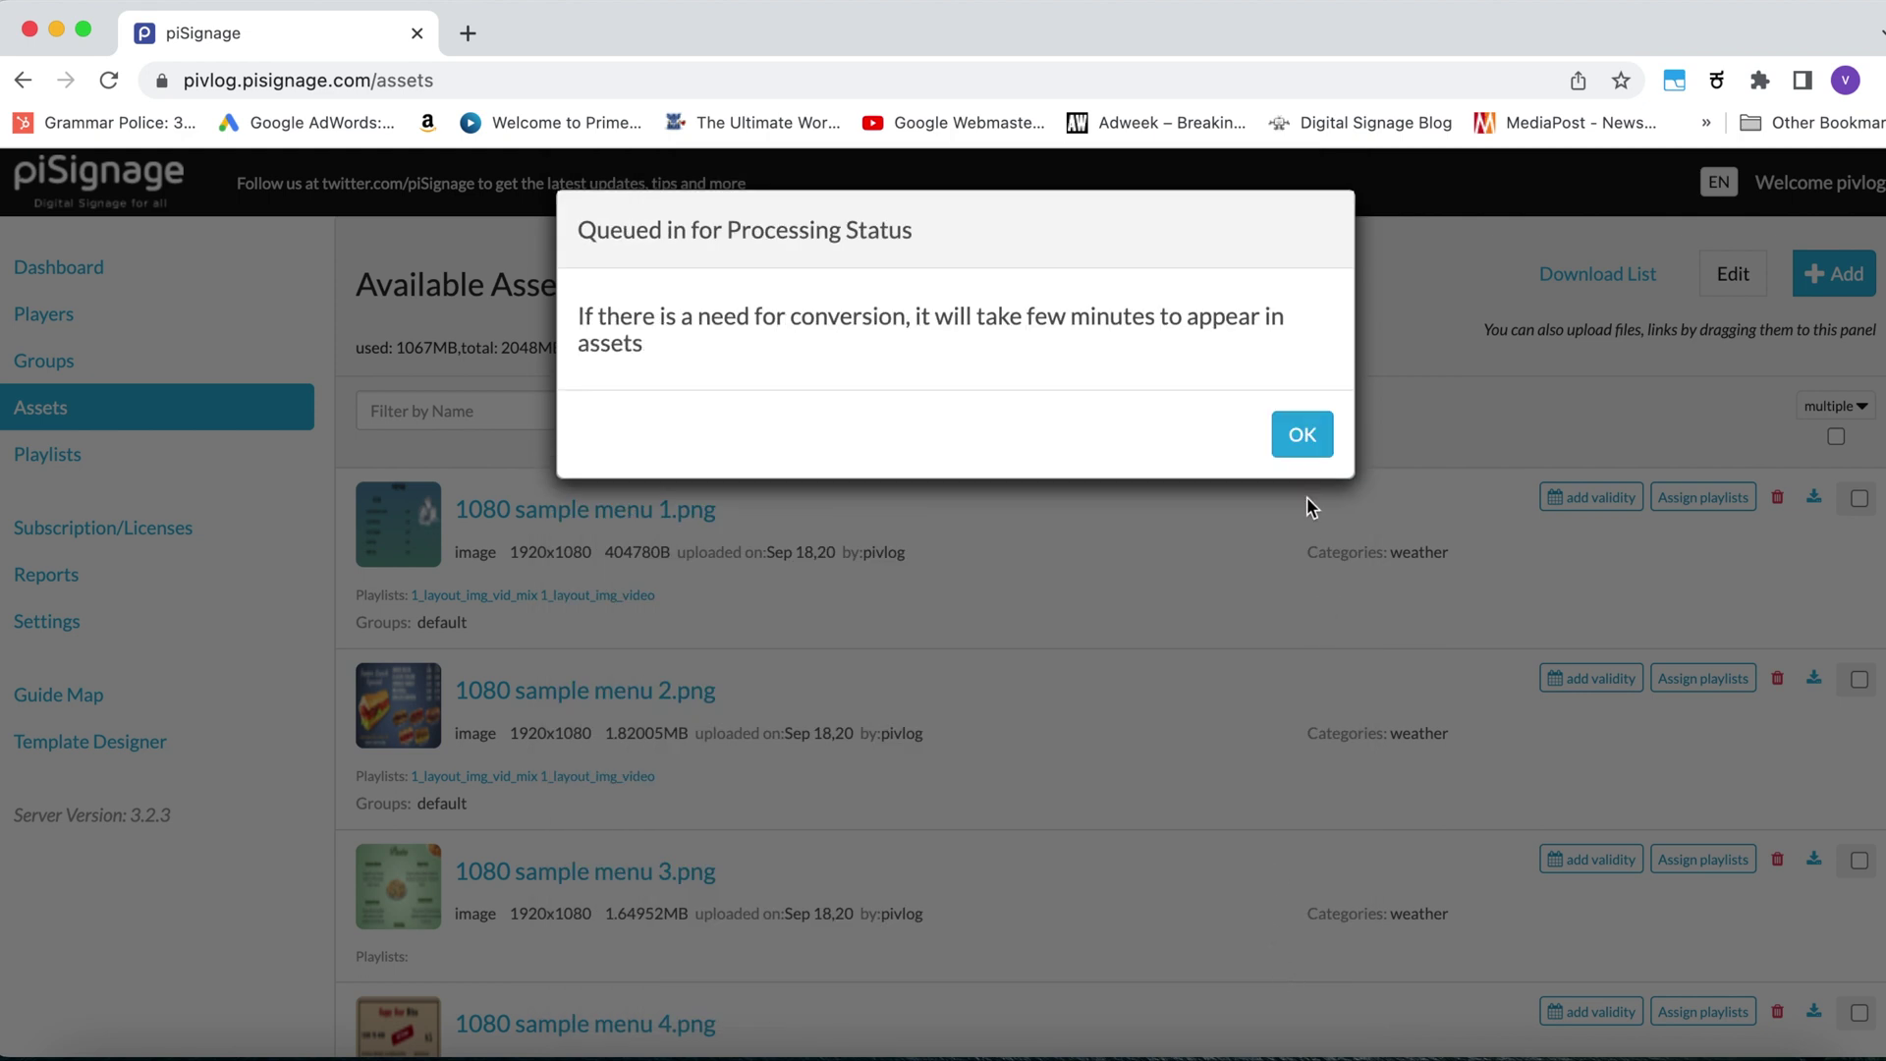
click(1301, 434)
click(547, 413)
text(1)
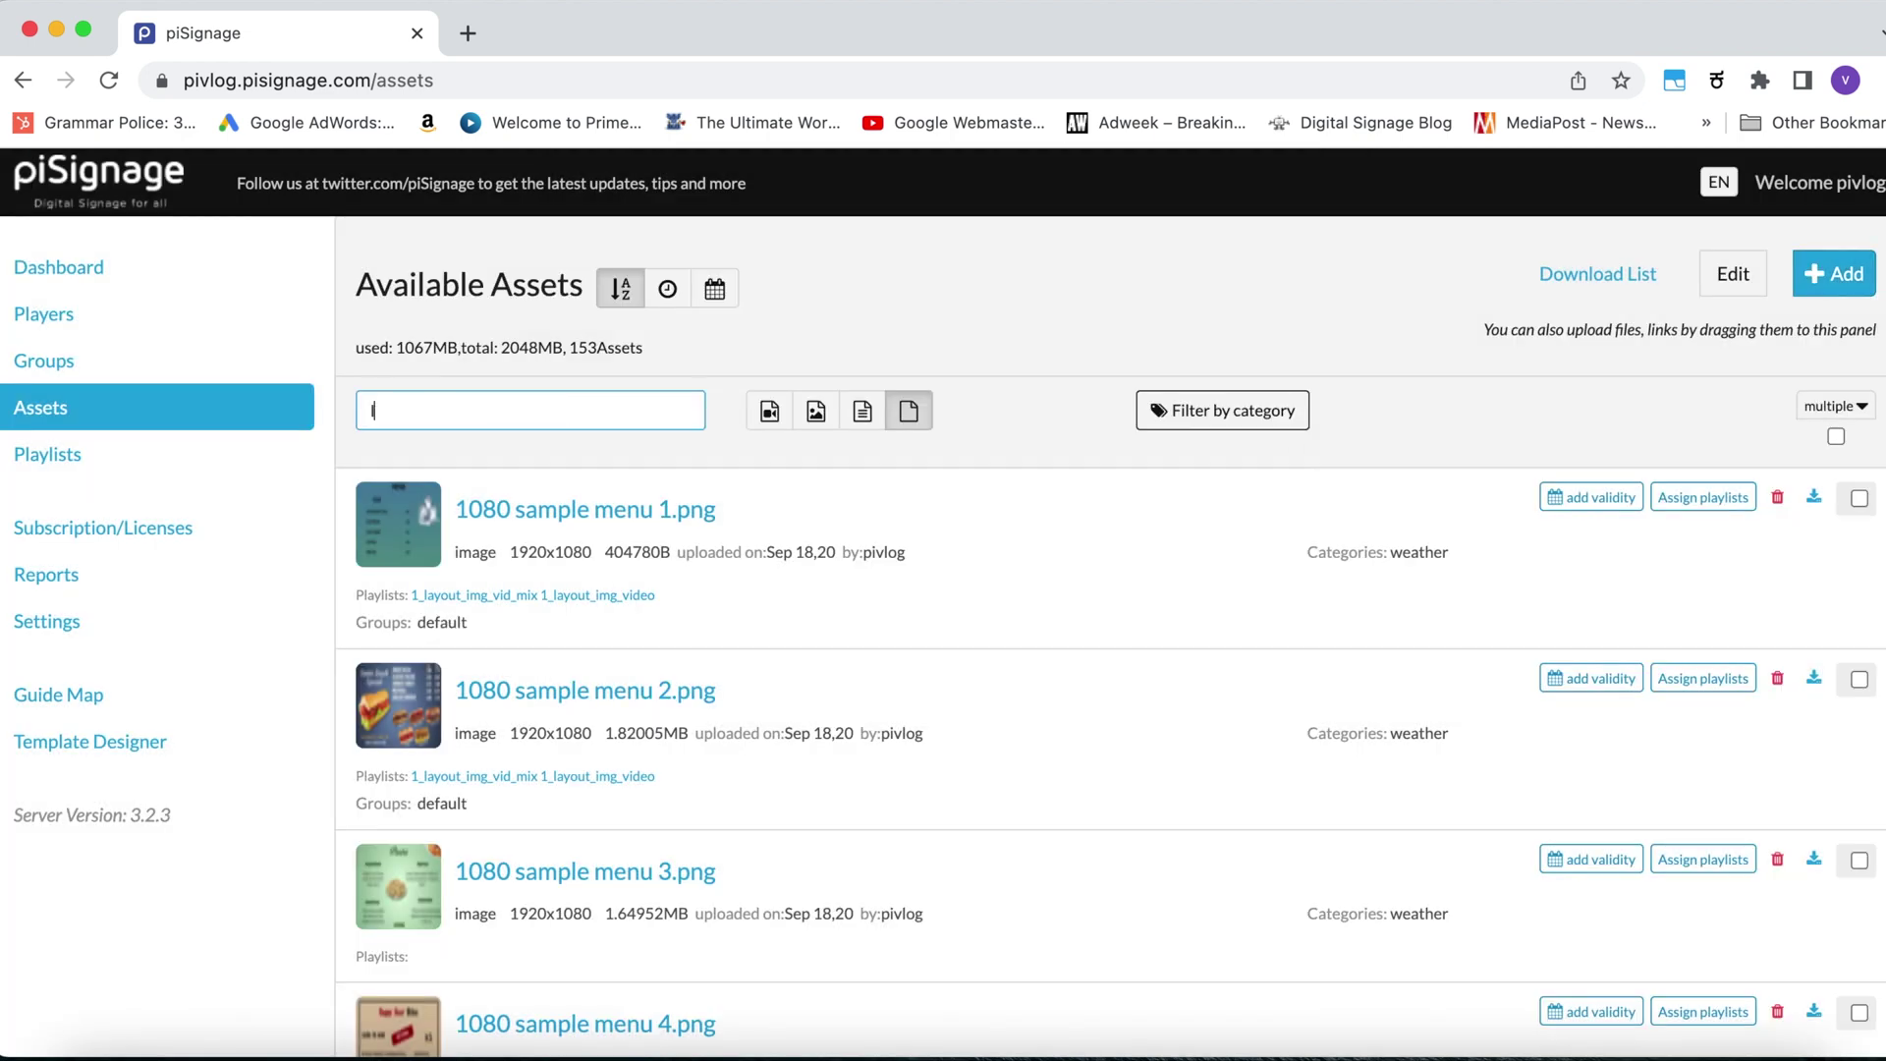
text(og)
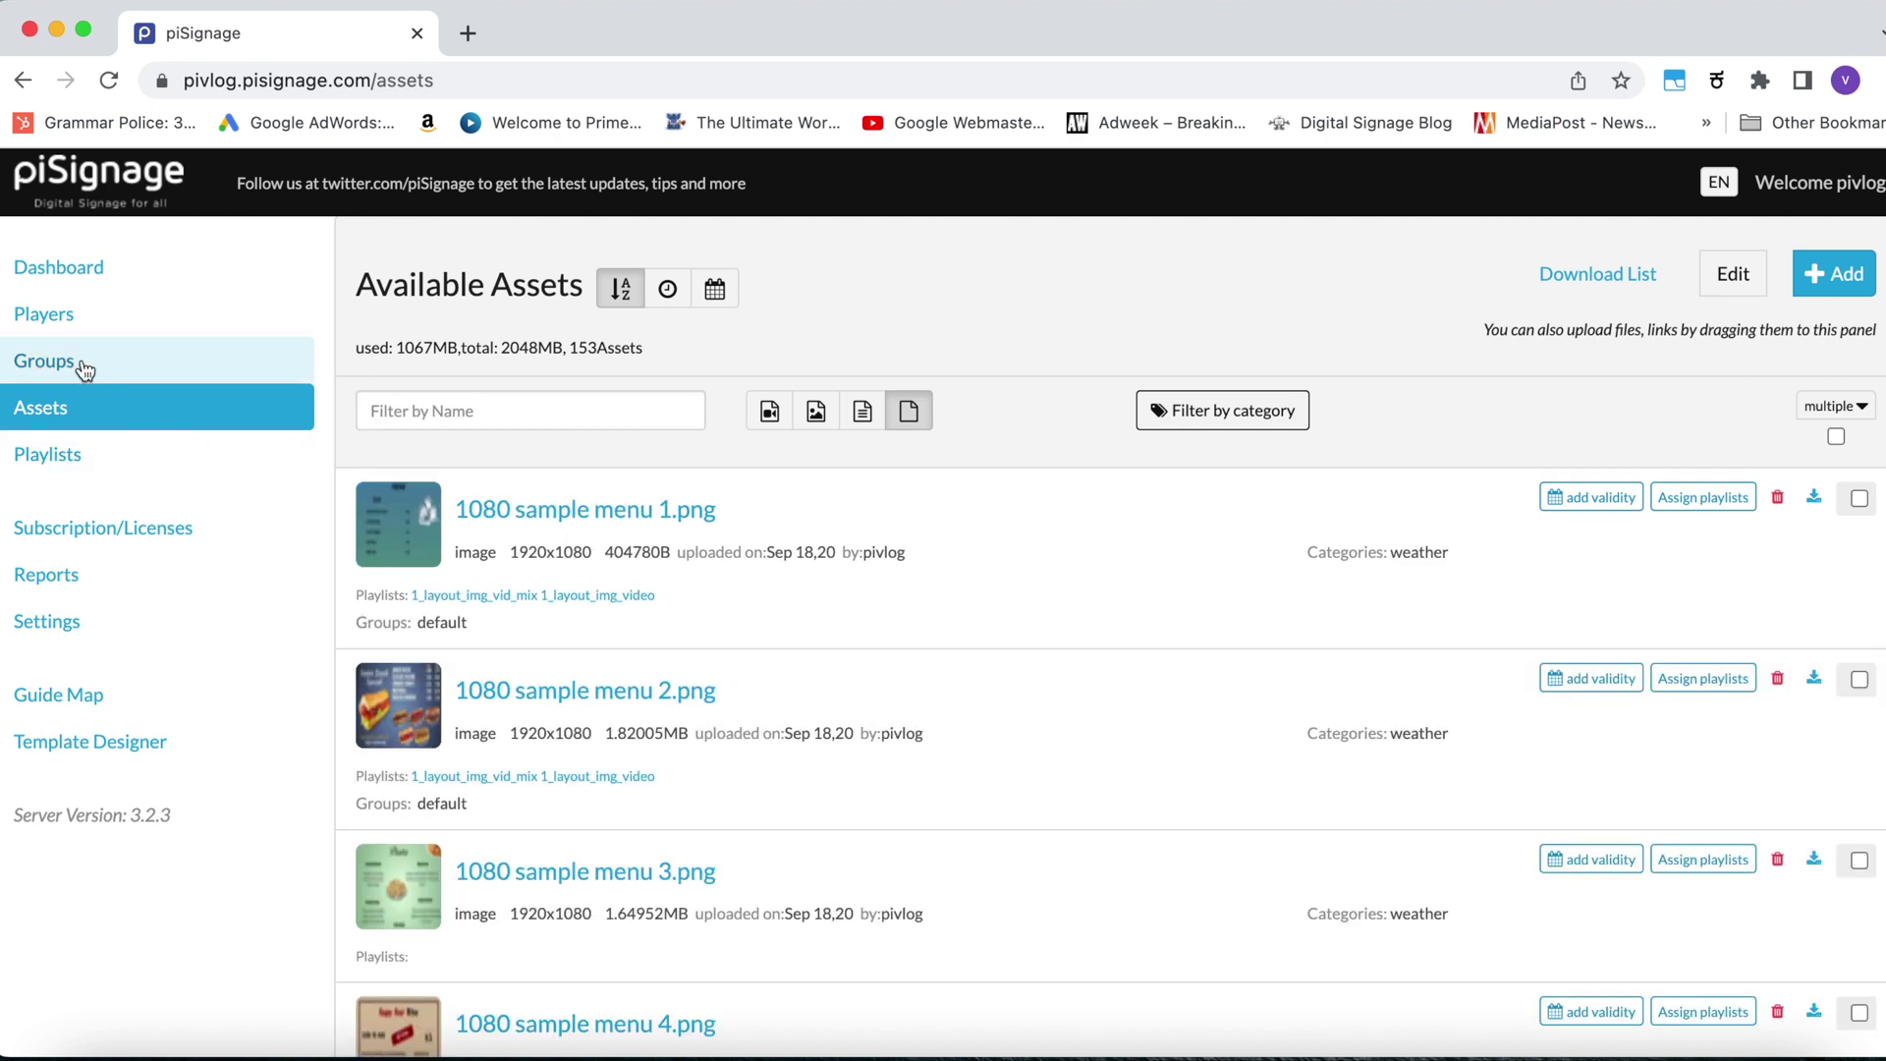
click(45, 359)
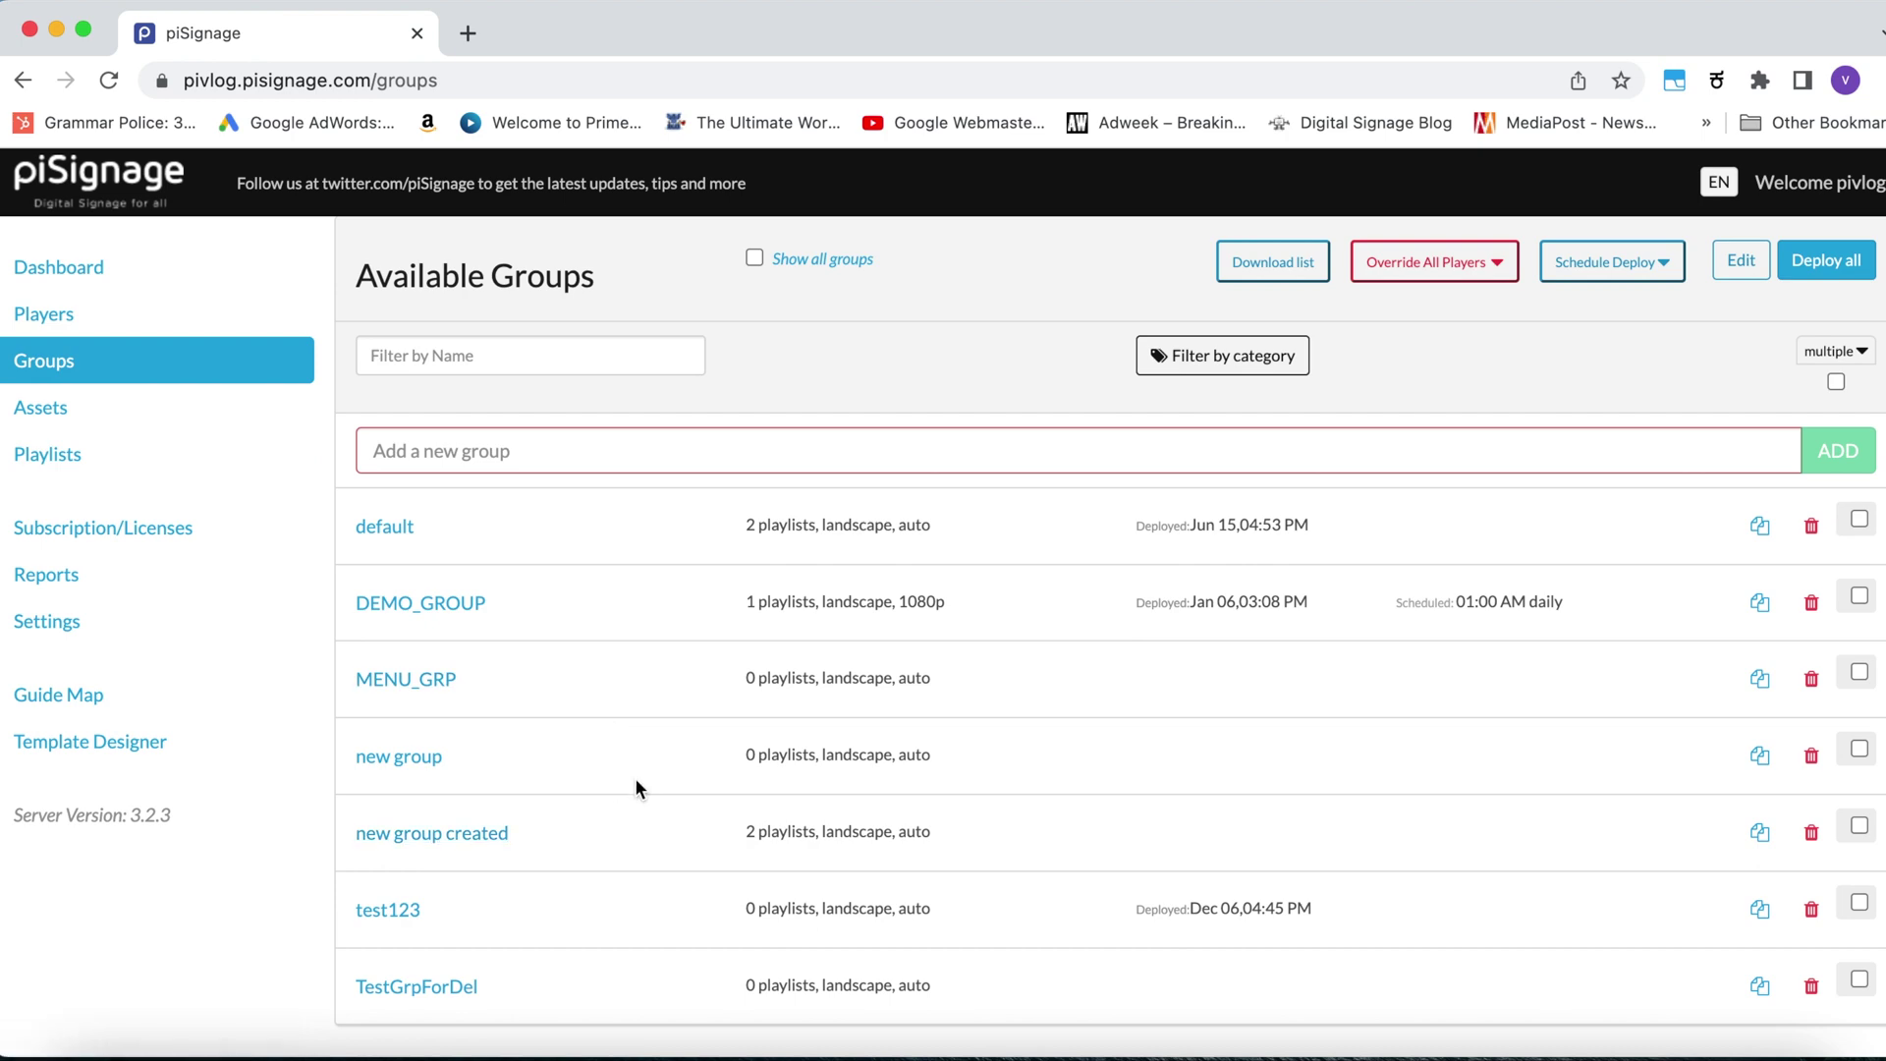
Open DEMO_GROUP's playlist schedule page from the Groups list
click(425, 604)
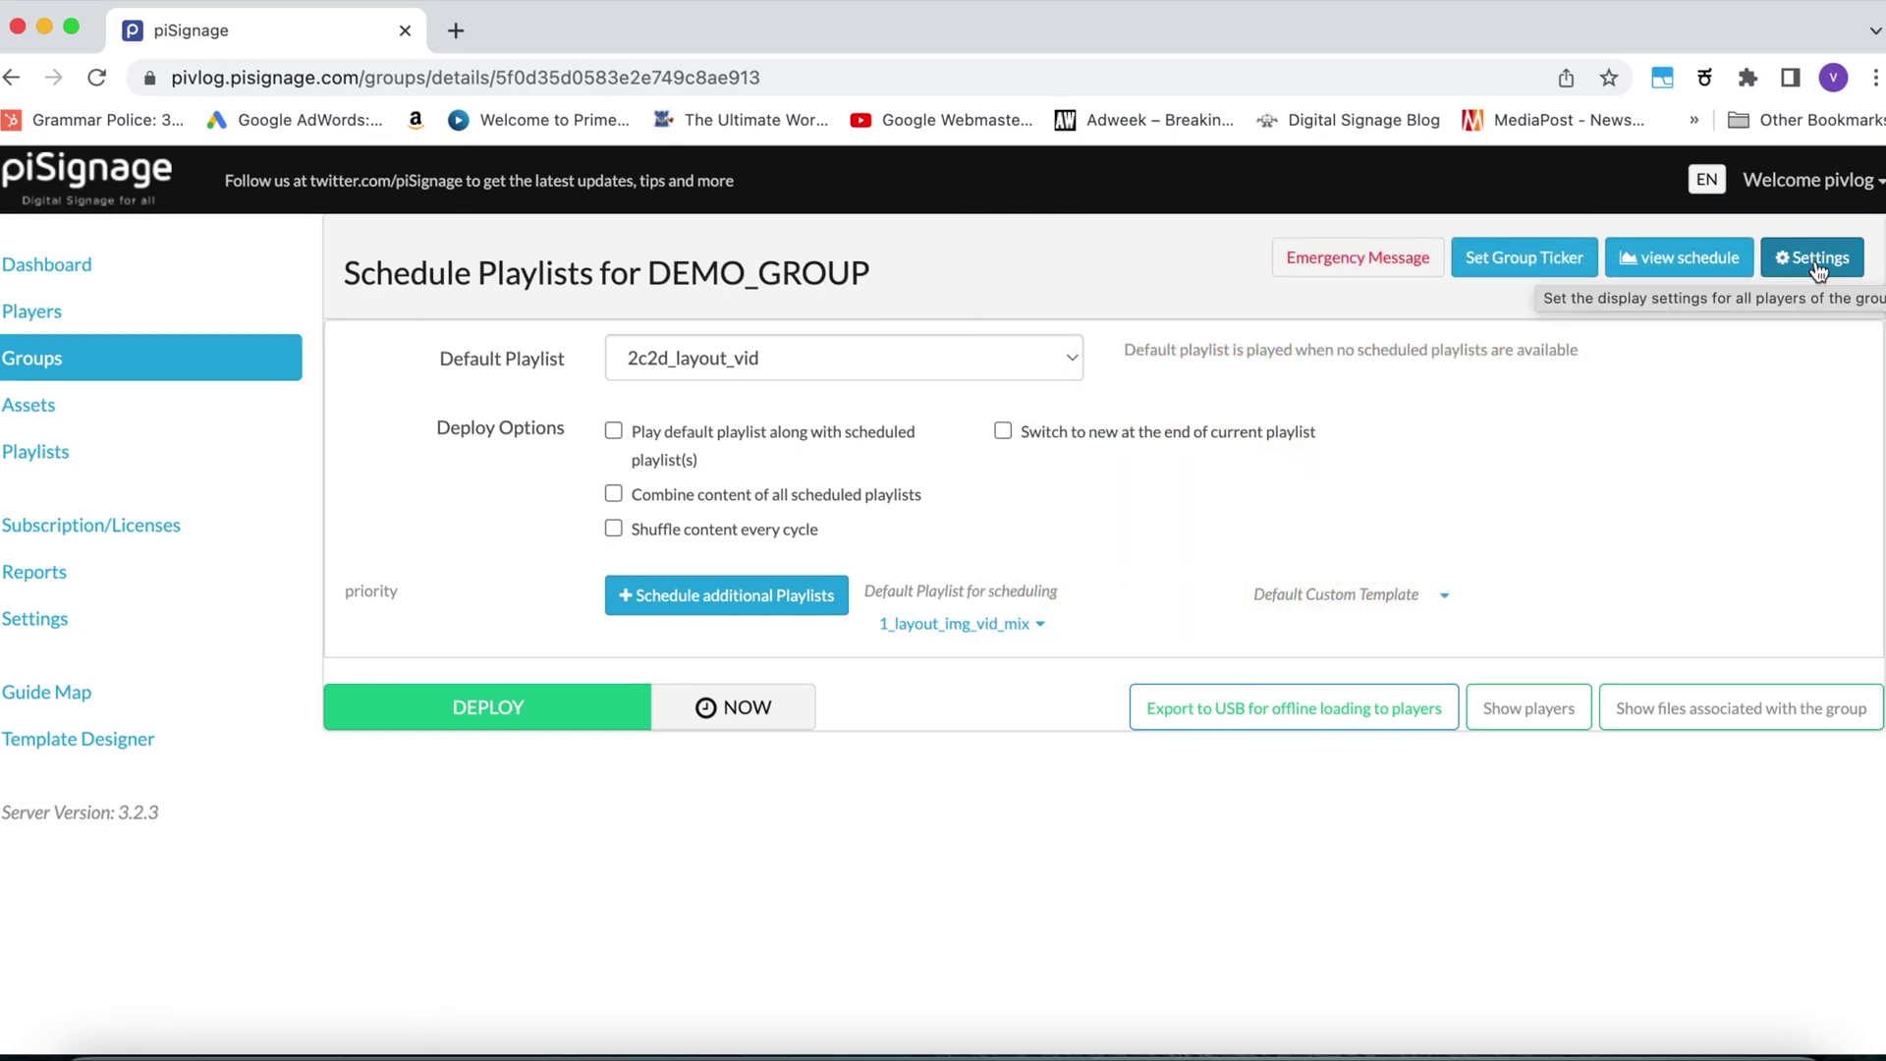
In DEMO_GROUP's player settings, choose pilogo150px.png from assets as the display logo
click(1822, 260)
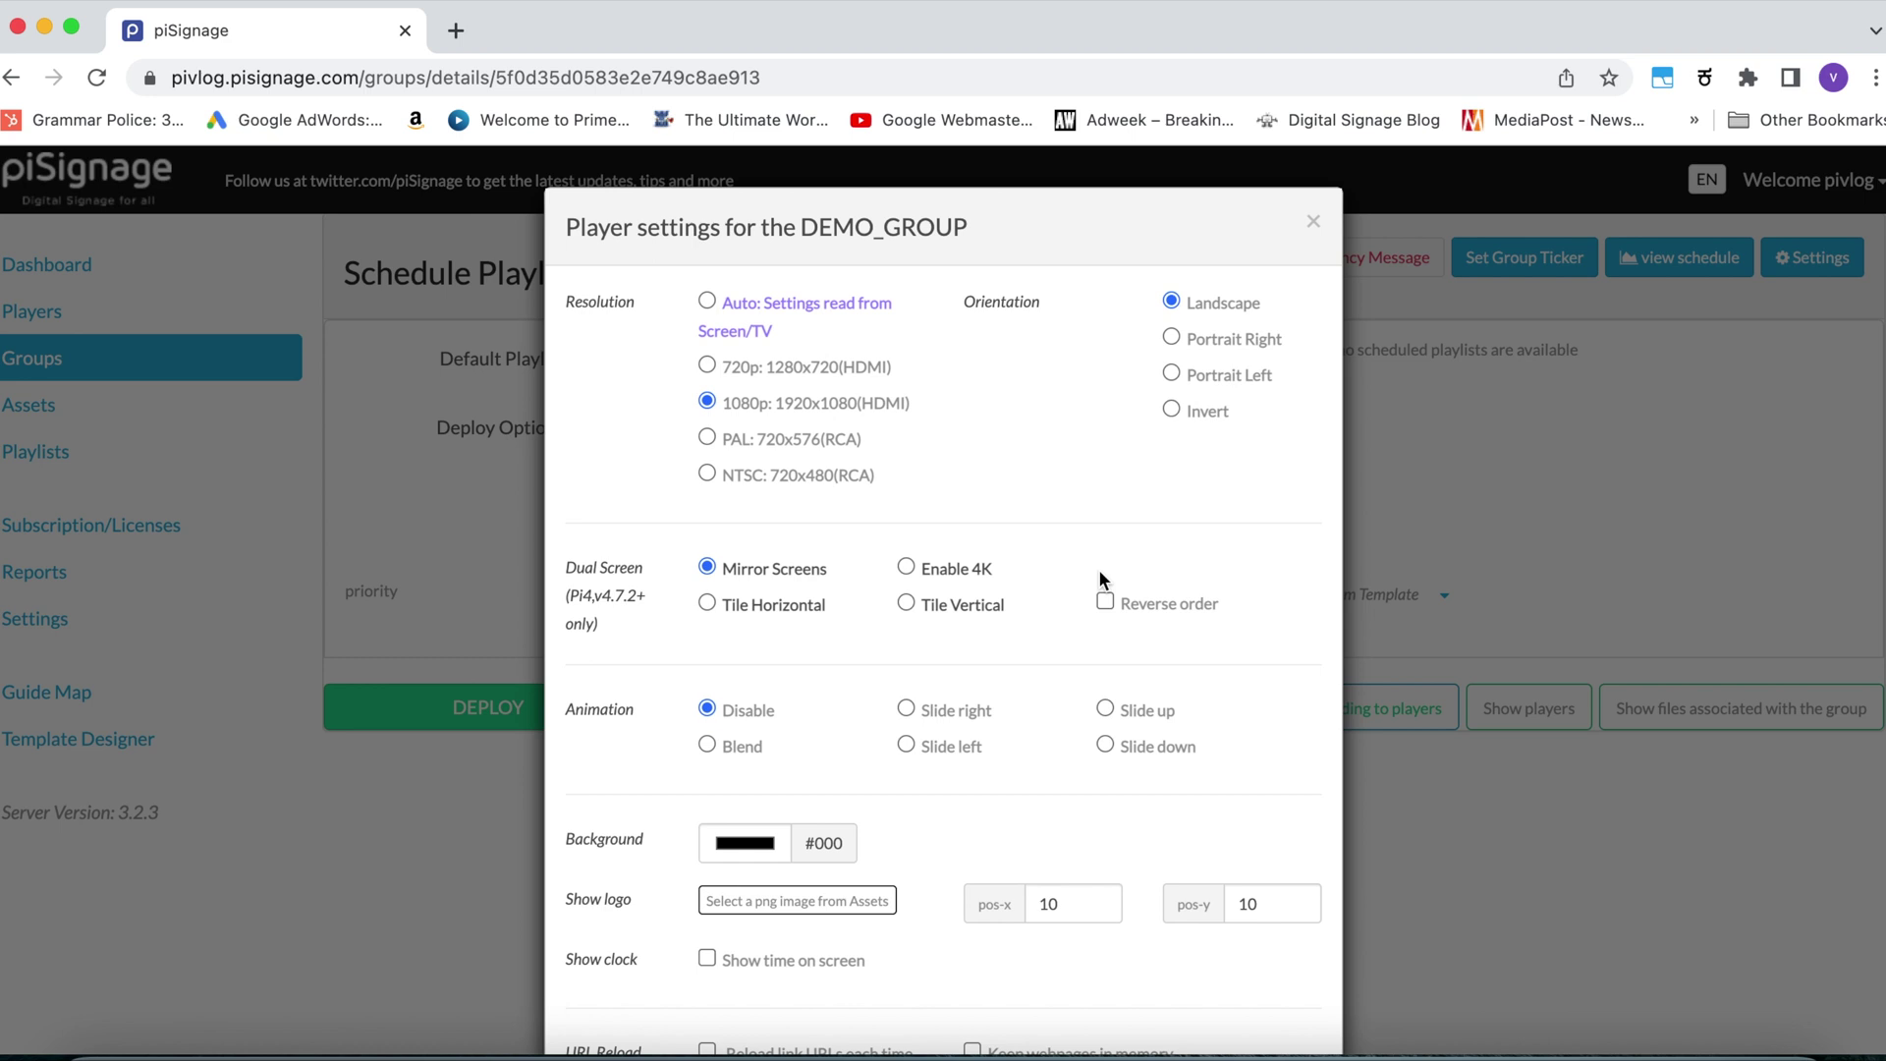
scroll(1098, 569, down, 3)
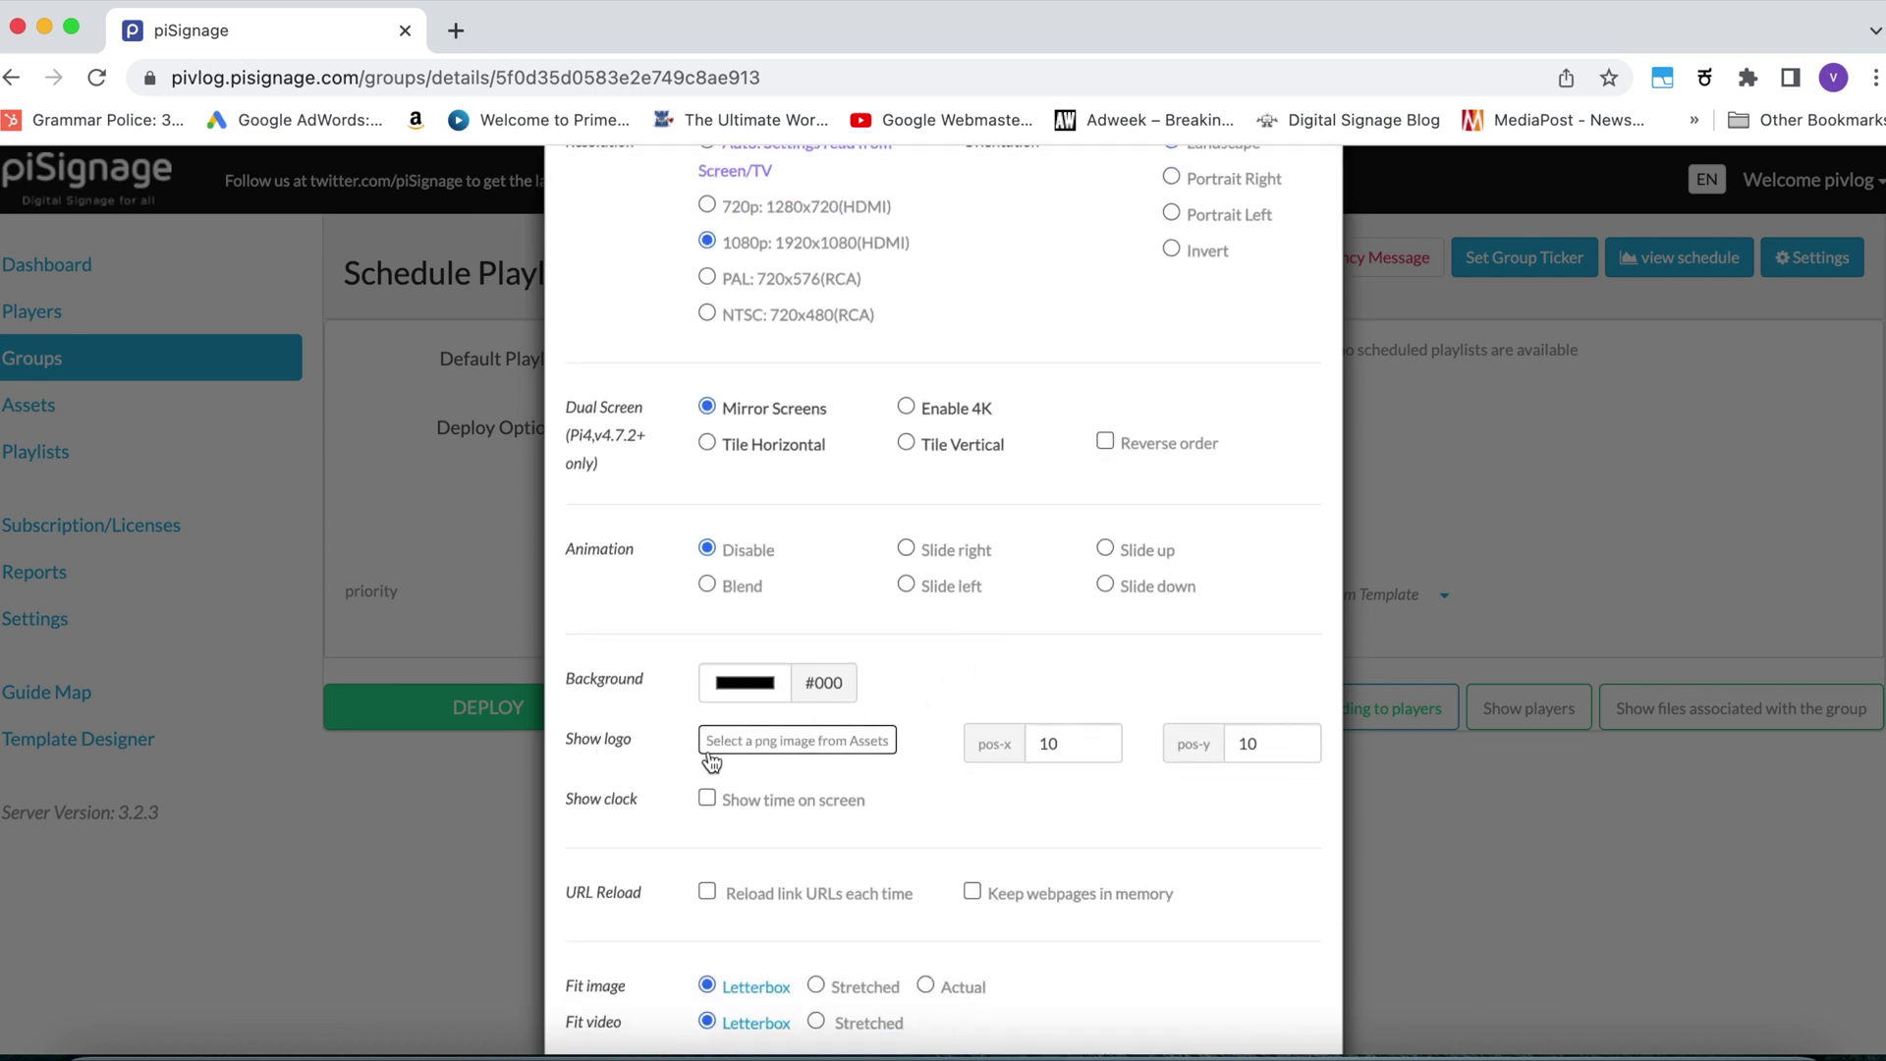
click(796, 740)
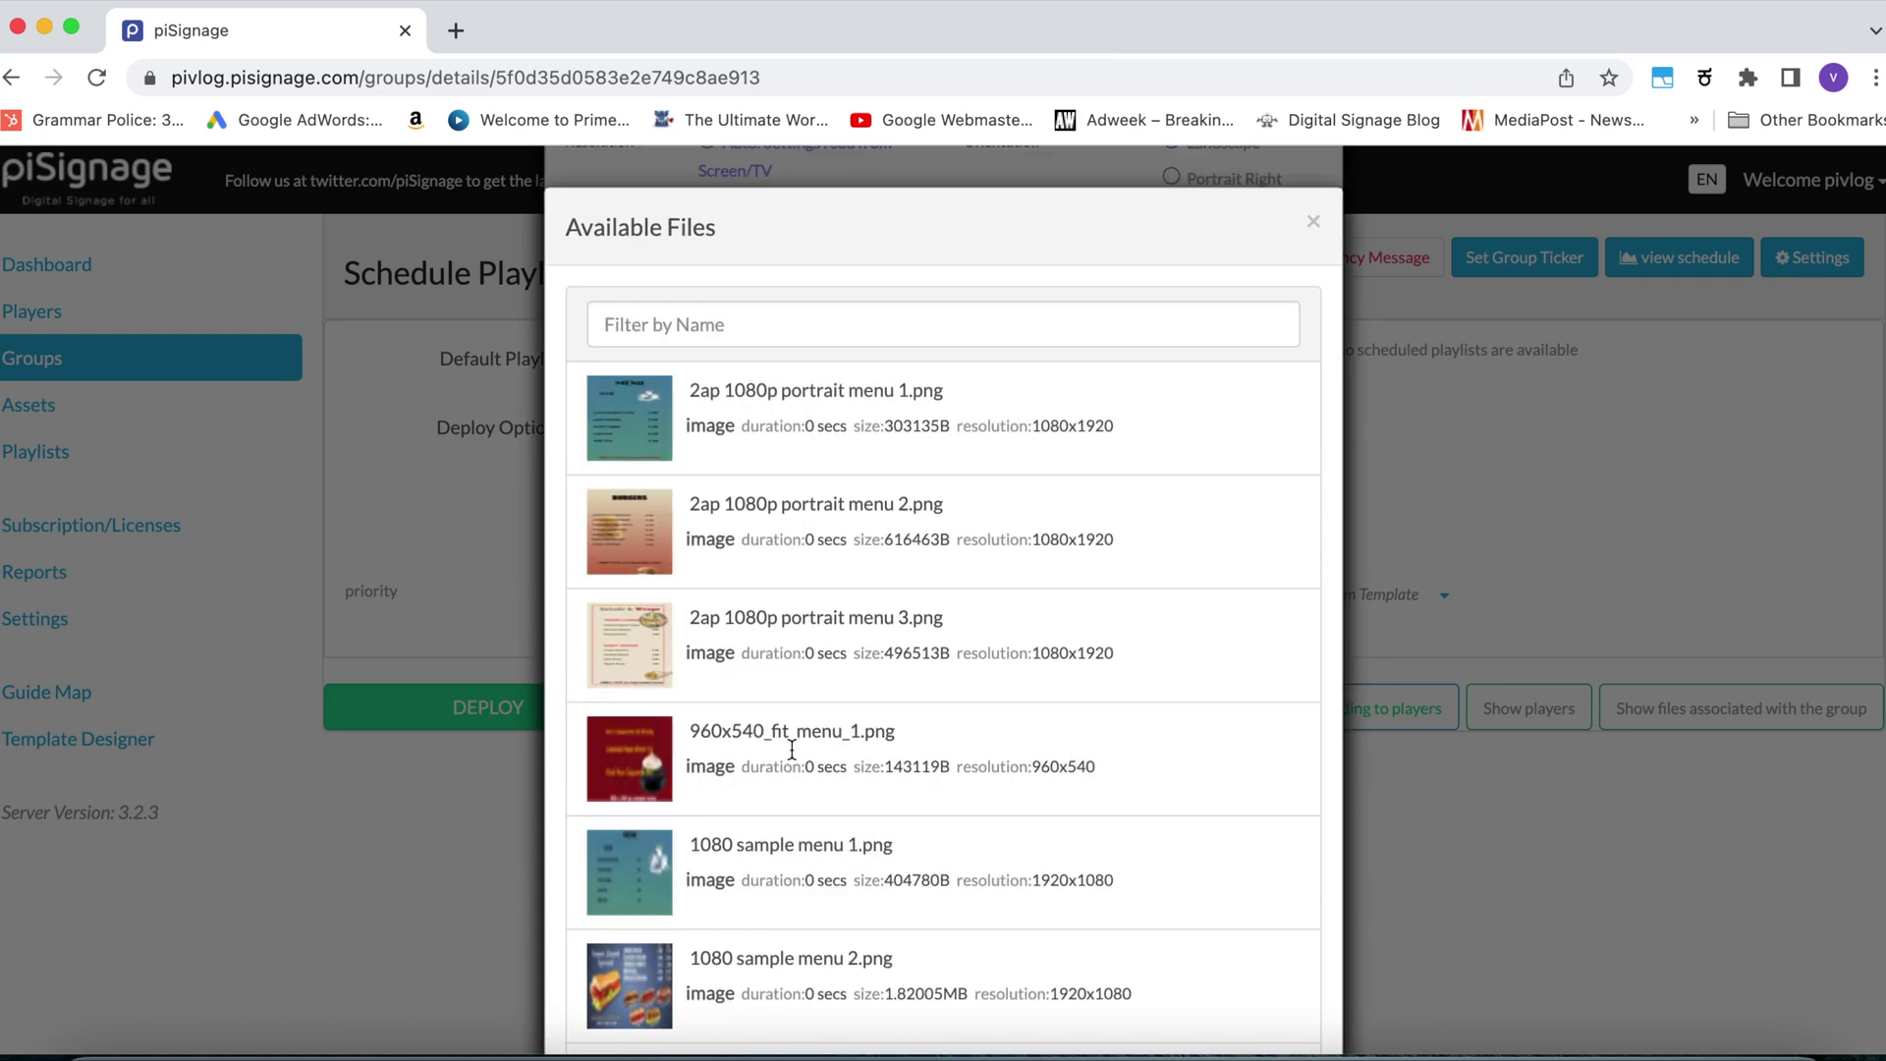
click(752, 328)
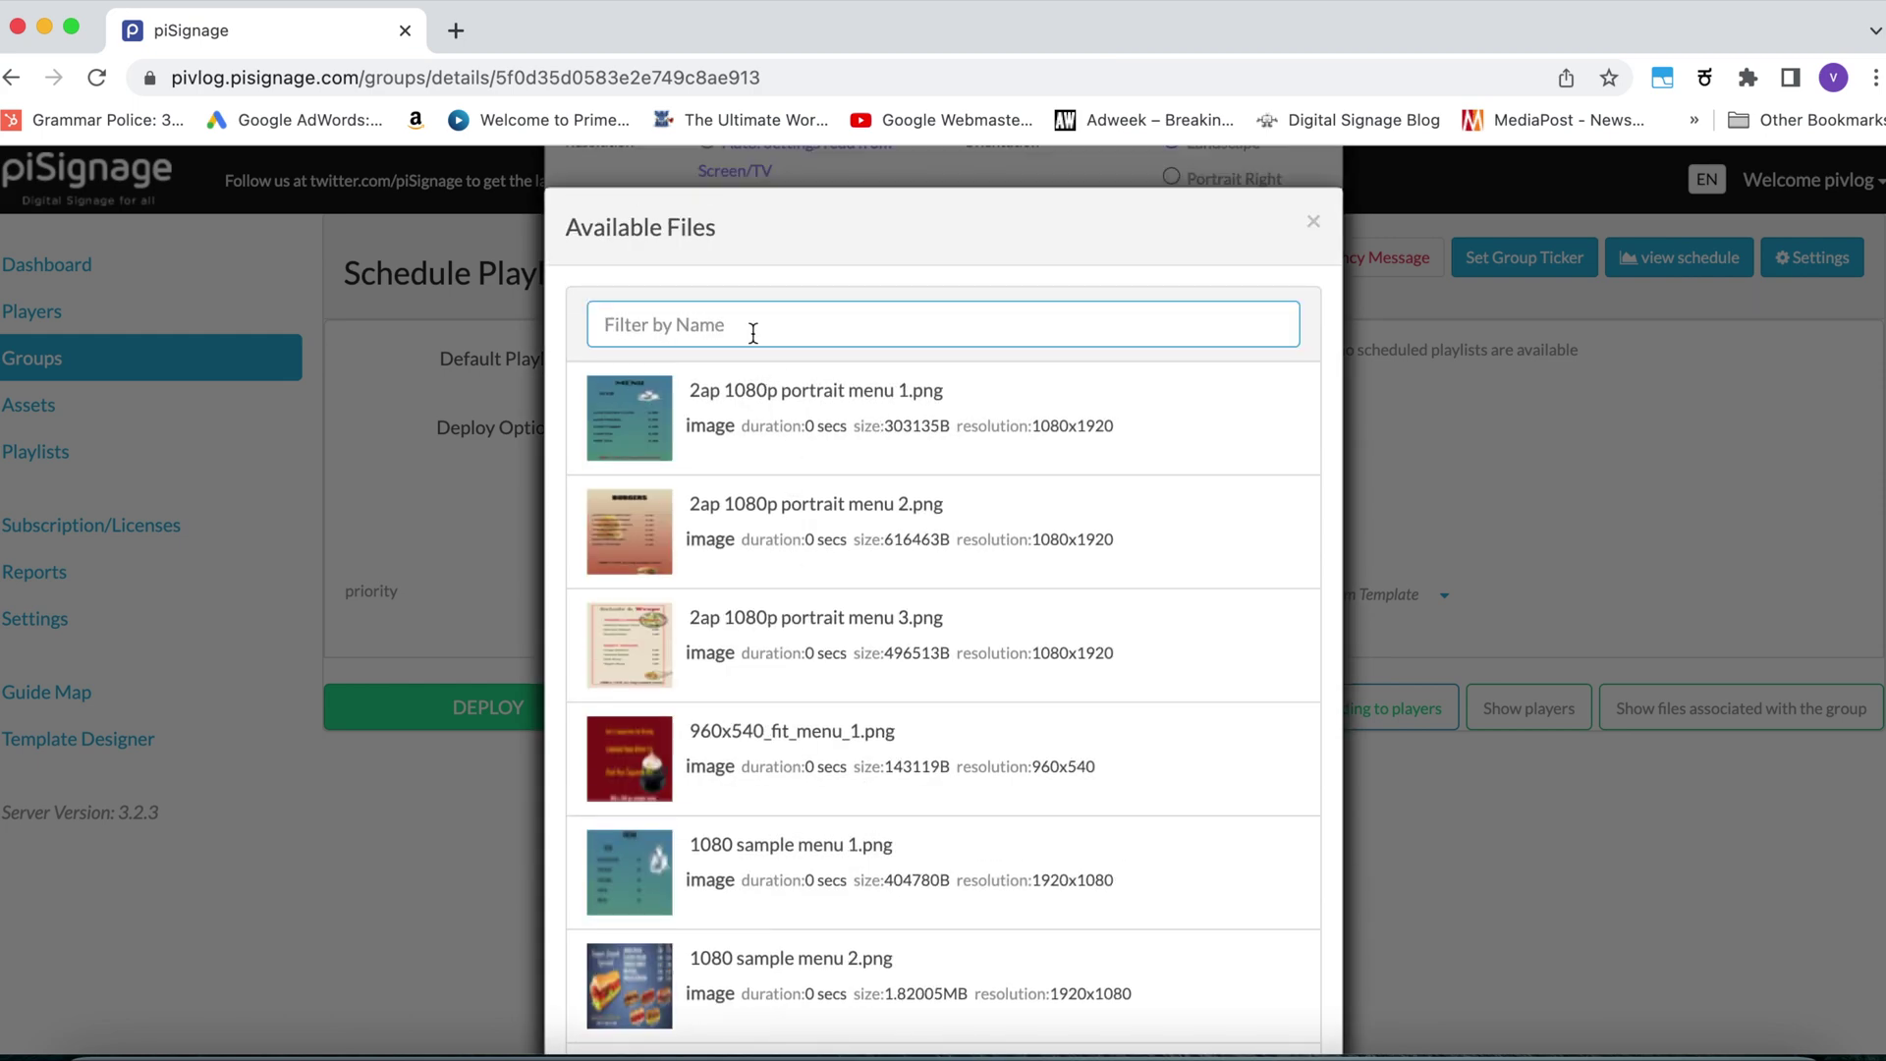
text(logo)
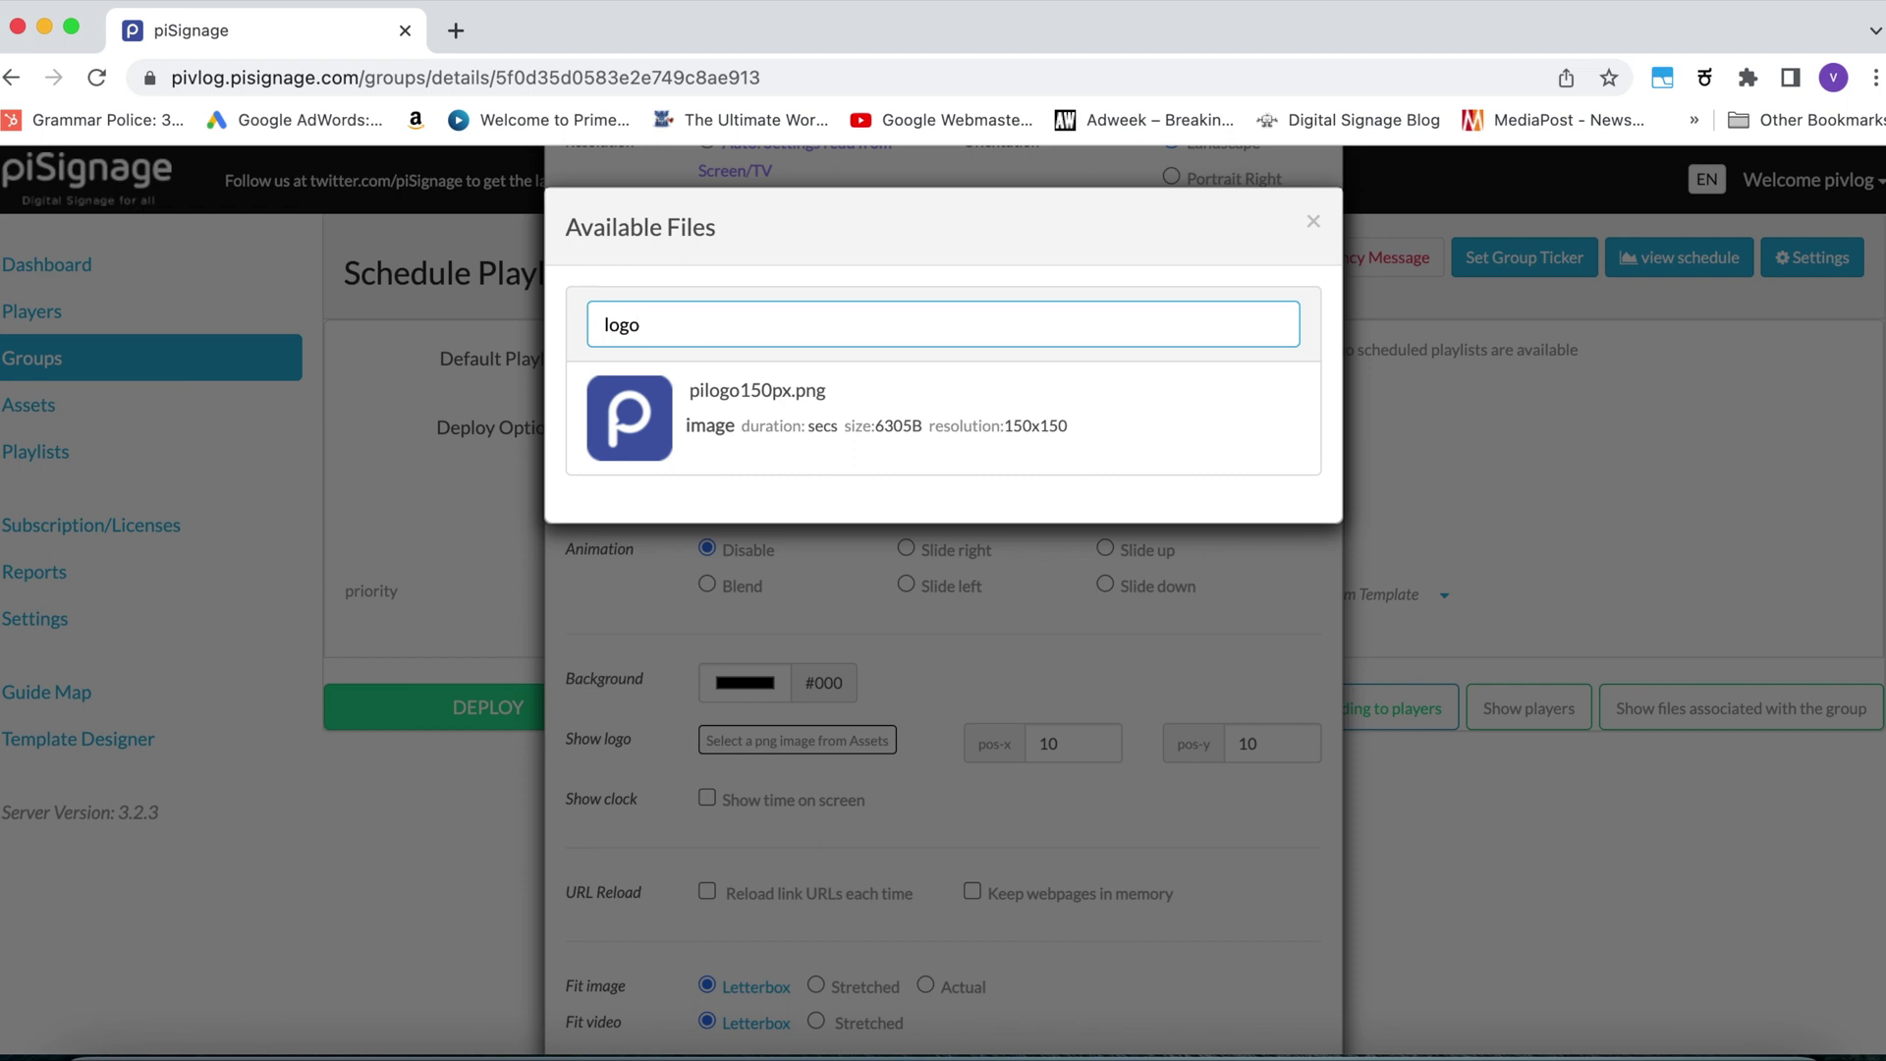
click(663, 425)
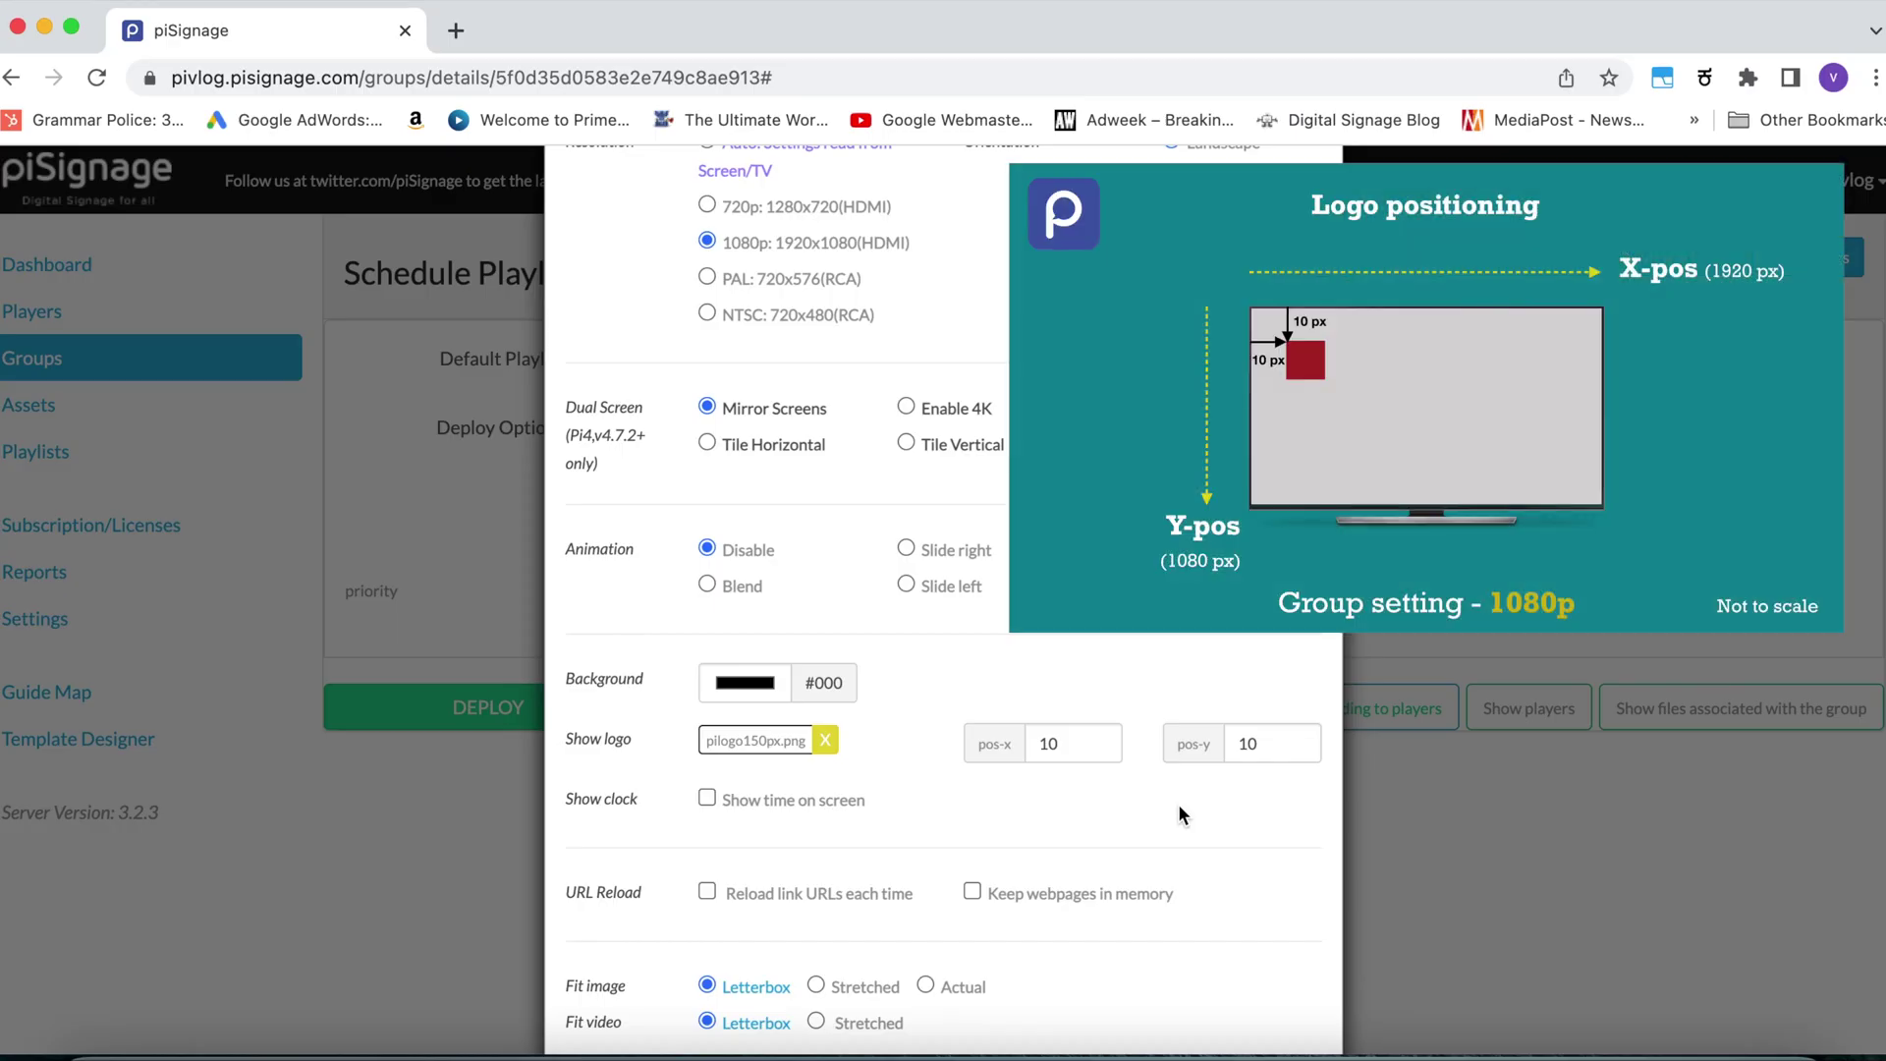
Keep the logo position at x 10, y 10
click(1090, 743)
click(1260, 746)
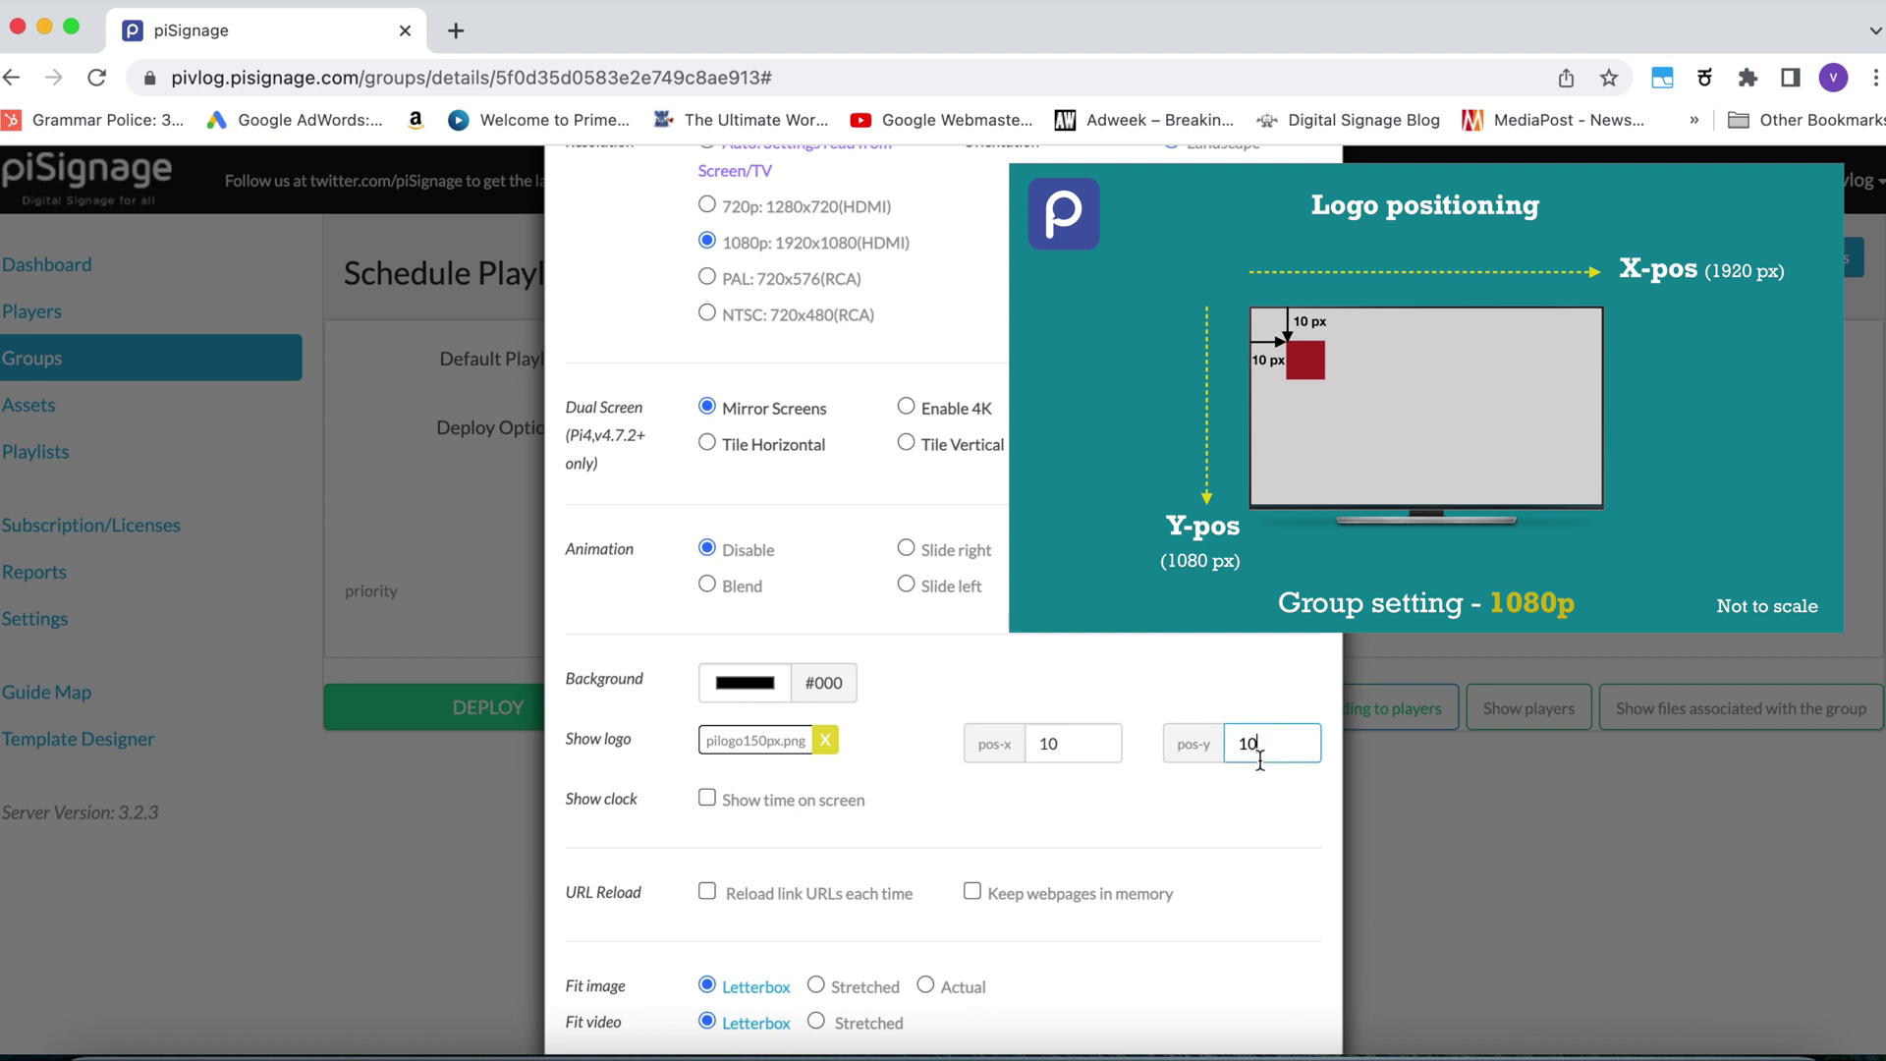
click(1190, 841)
scroll(1190, 840, down, 5)
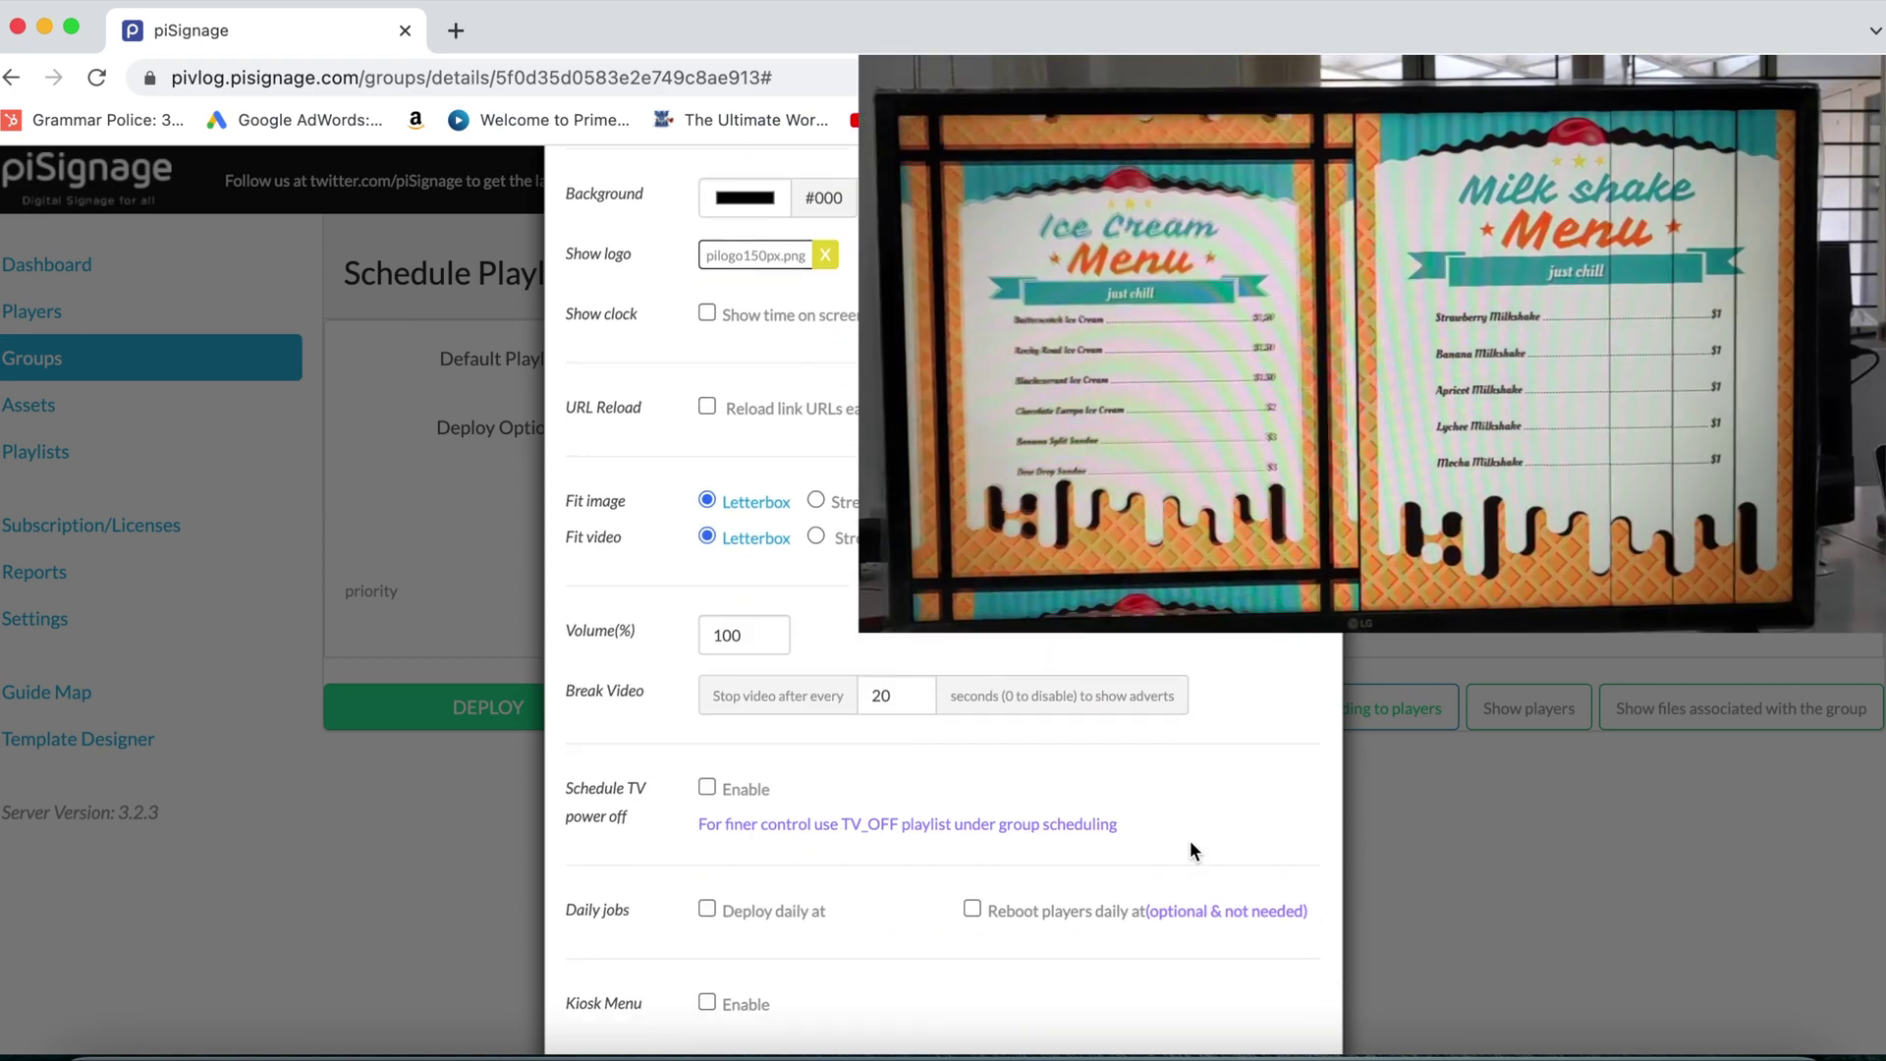
scroll(1189, 841, down, 5)
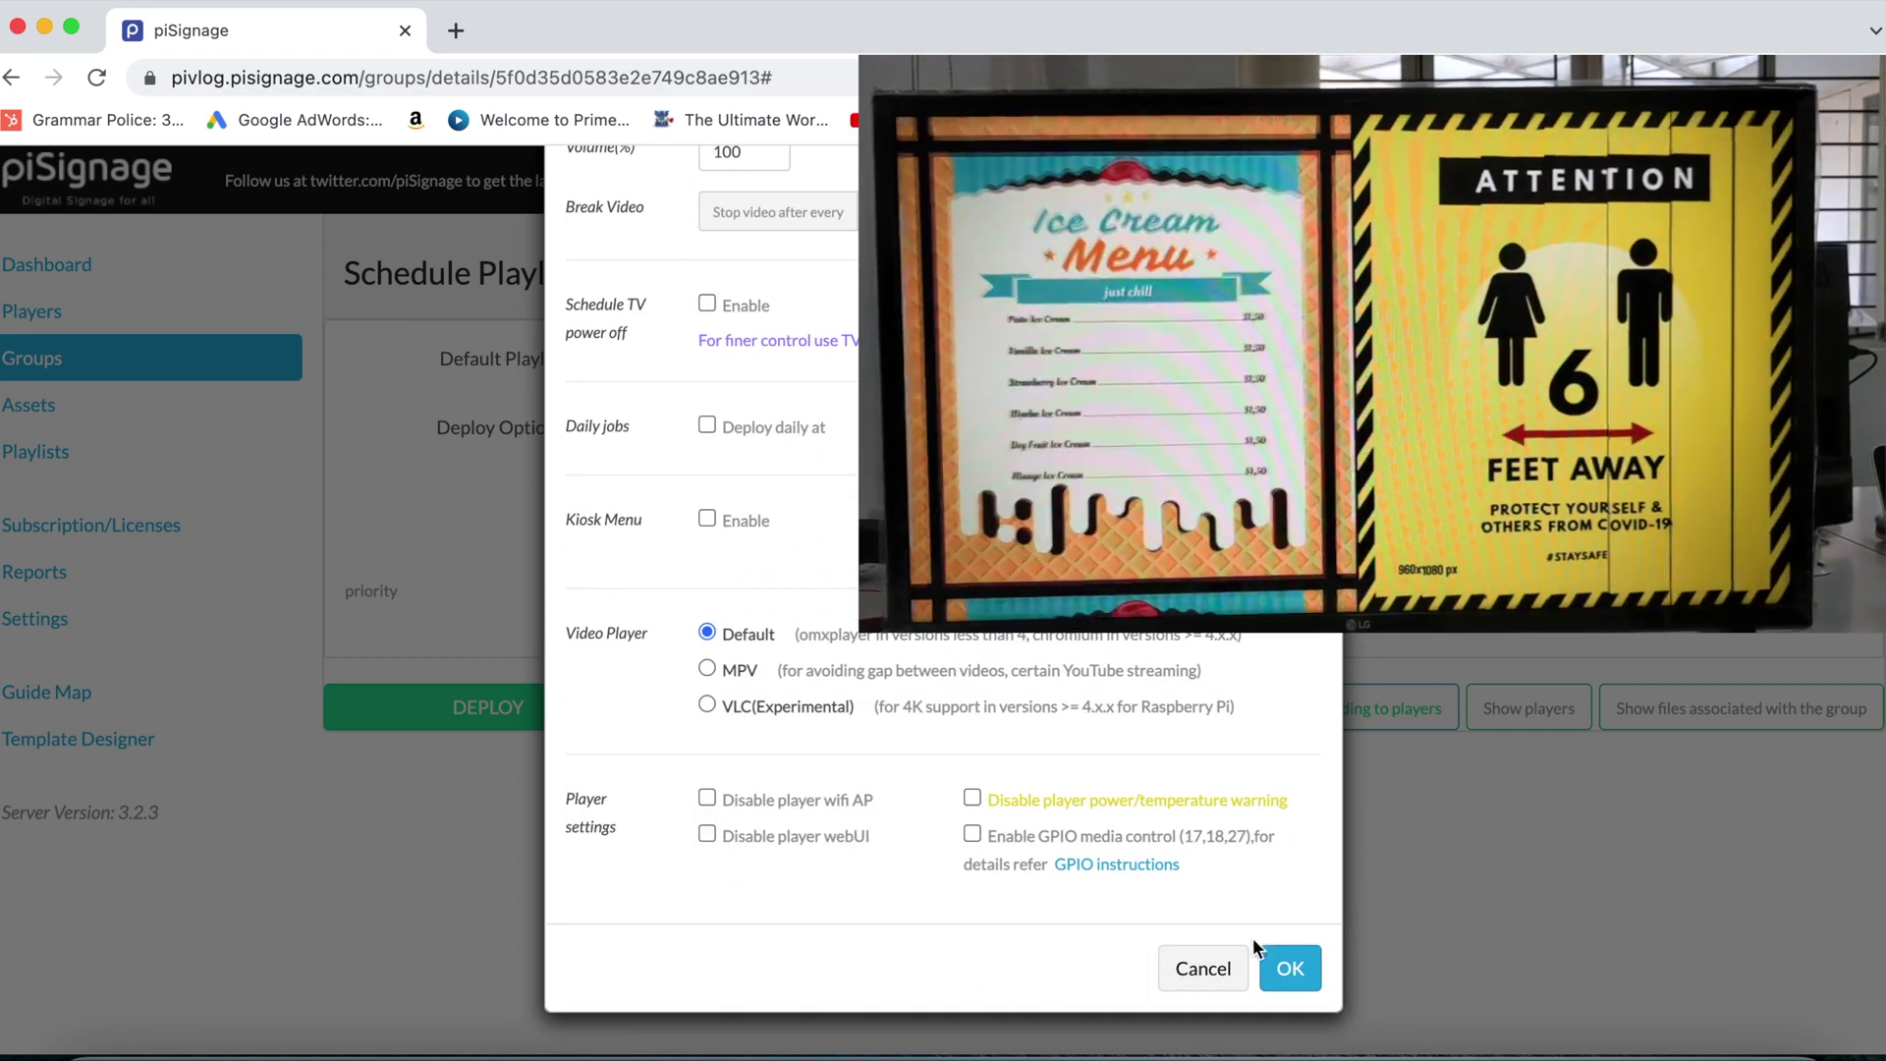
Save the player settings and deploy them to DEMO_GROUP
click(1290, 1007)
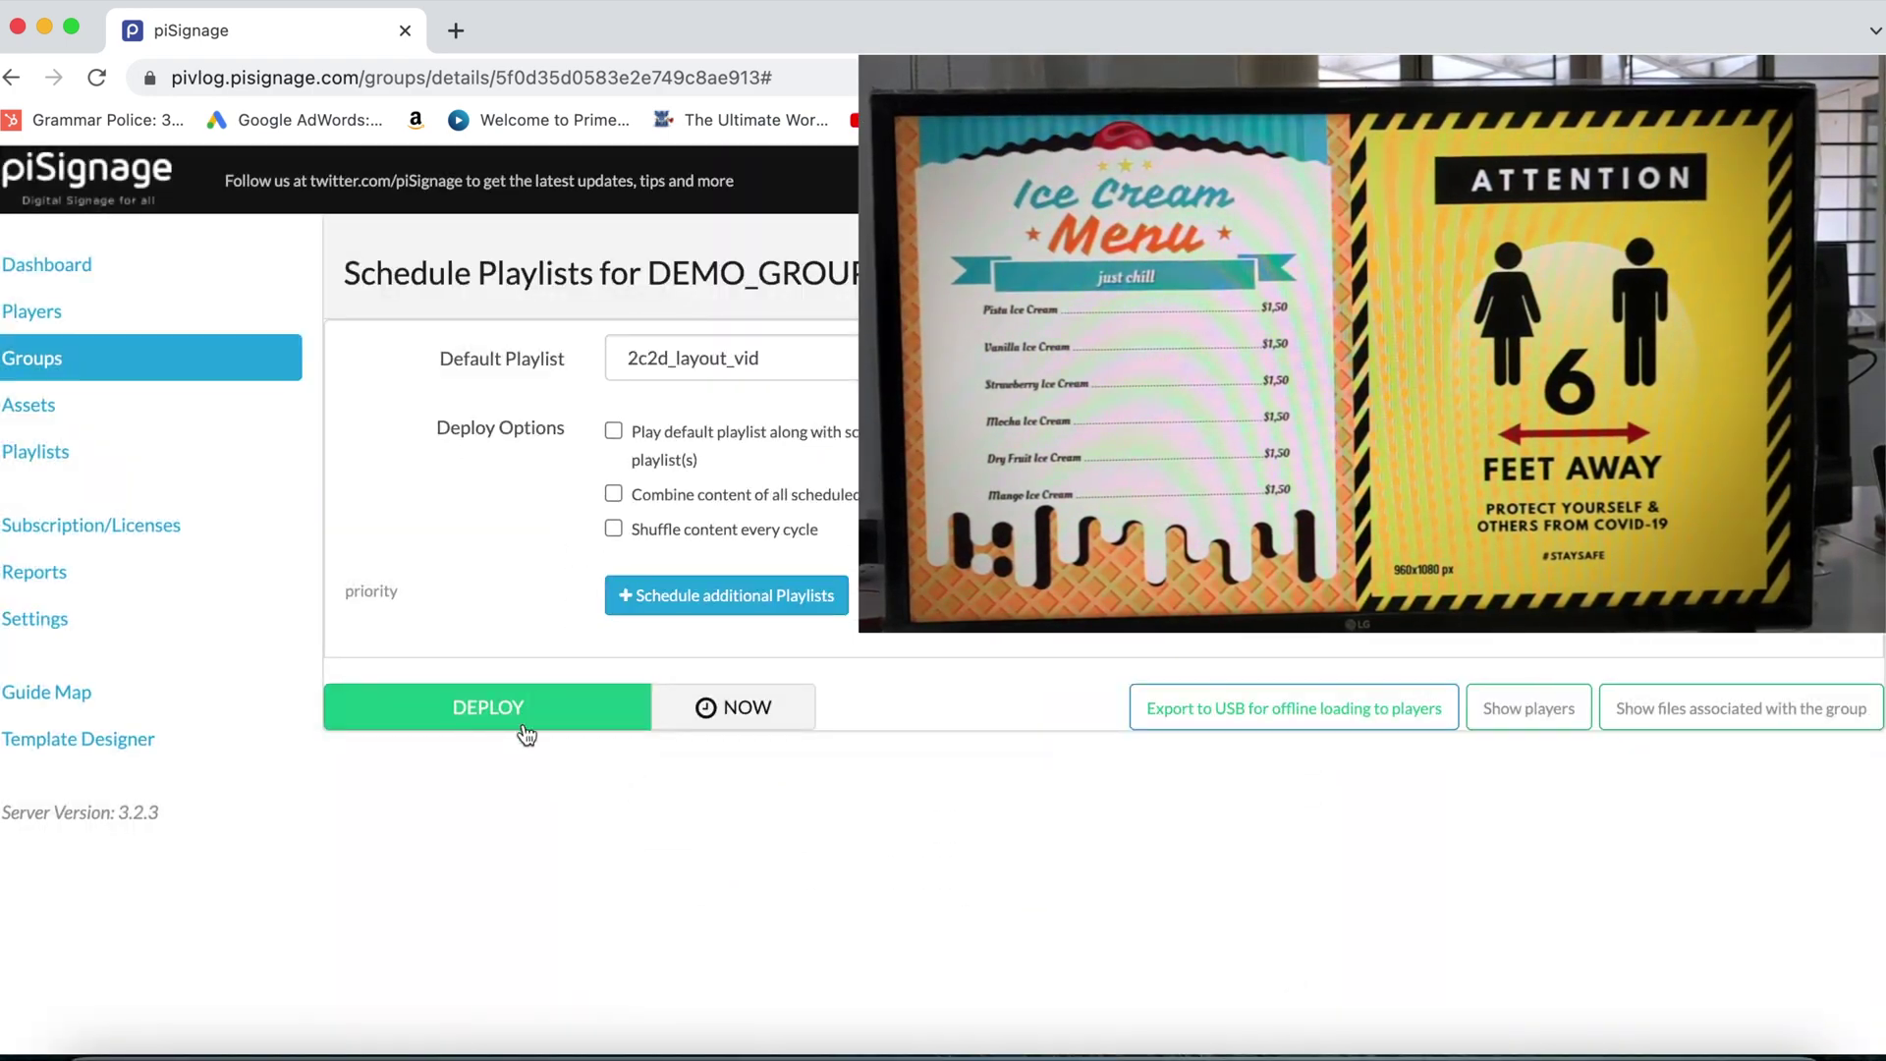
click(492, 707)
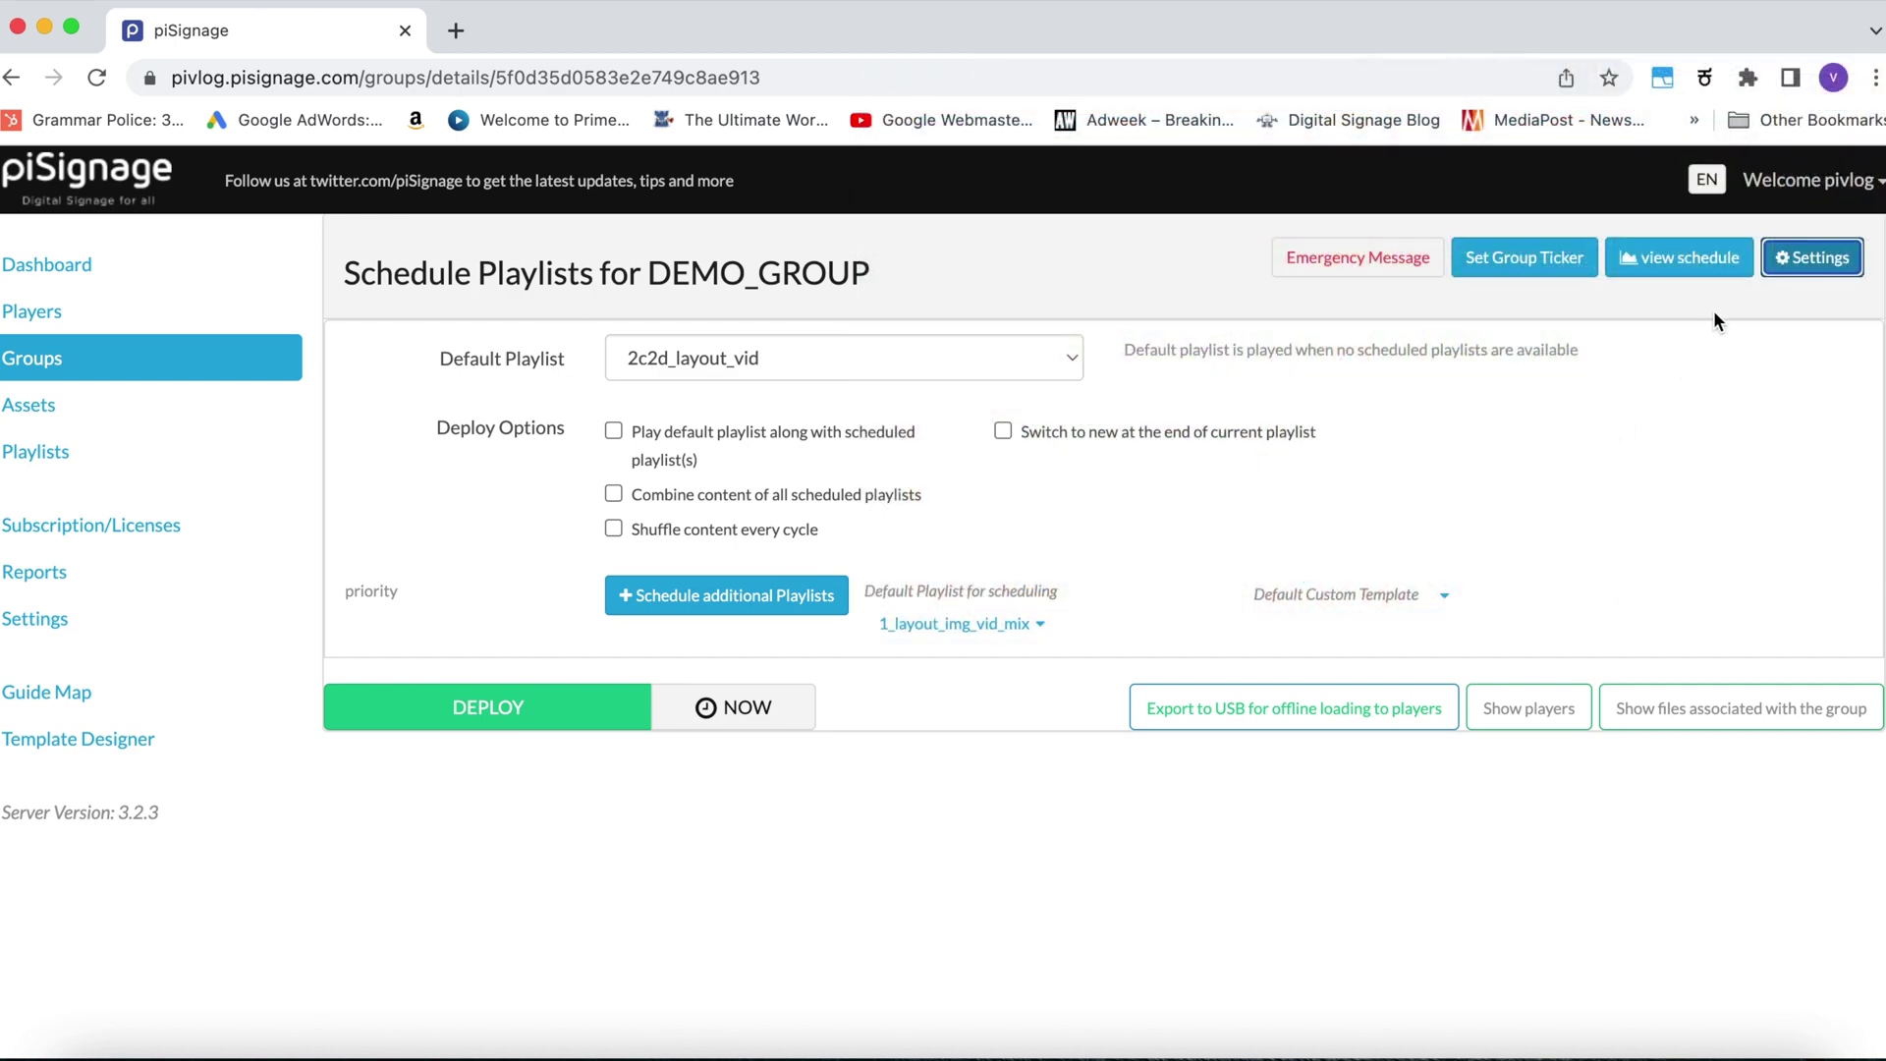
click(1811, 257)
scroll(943, 590, down, 2)
Set the logo's horizontal position to 1760, save, and redeploy DEMO_GROUP
click(1267, 658)
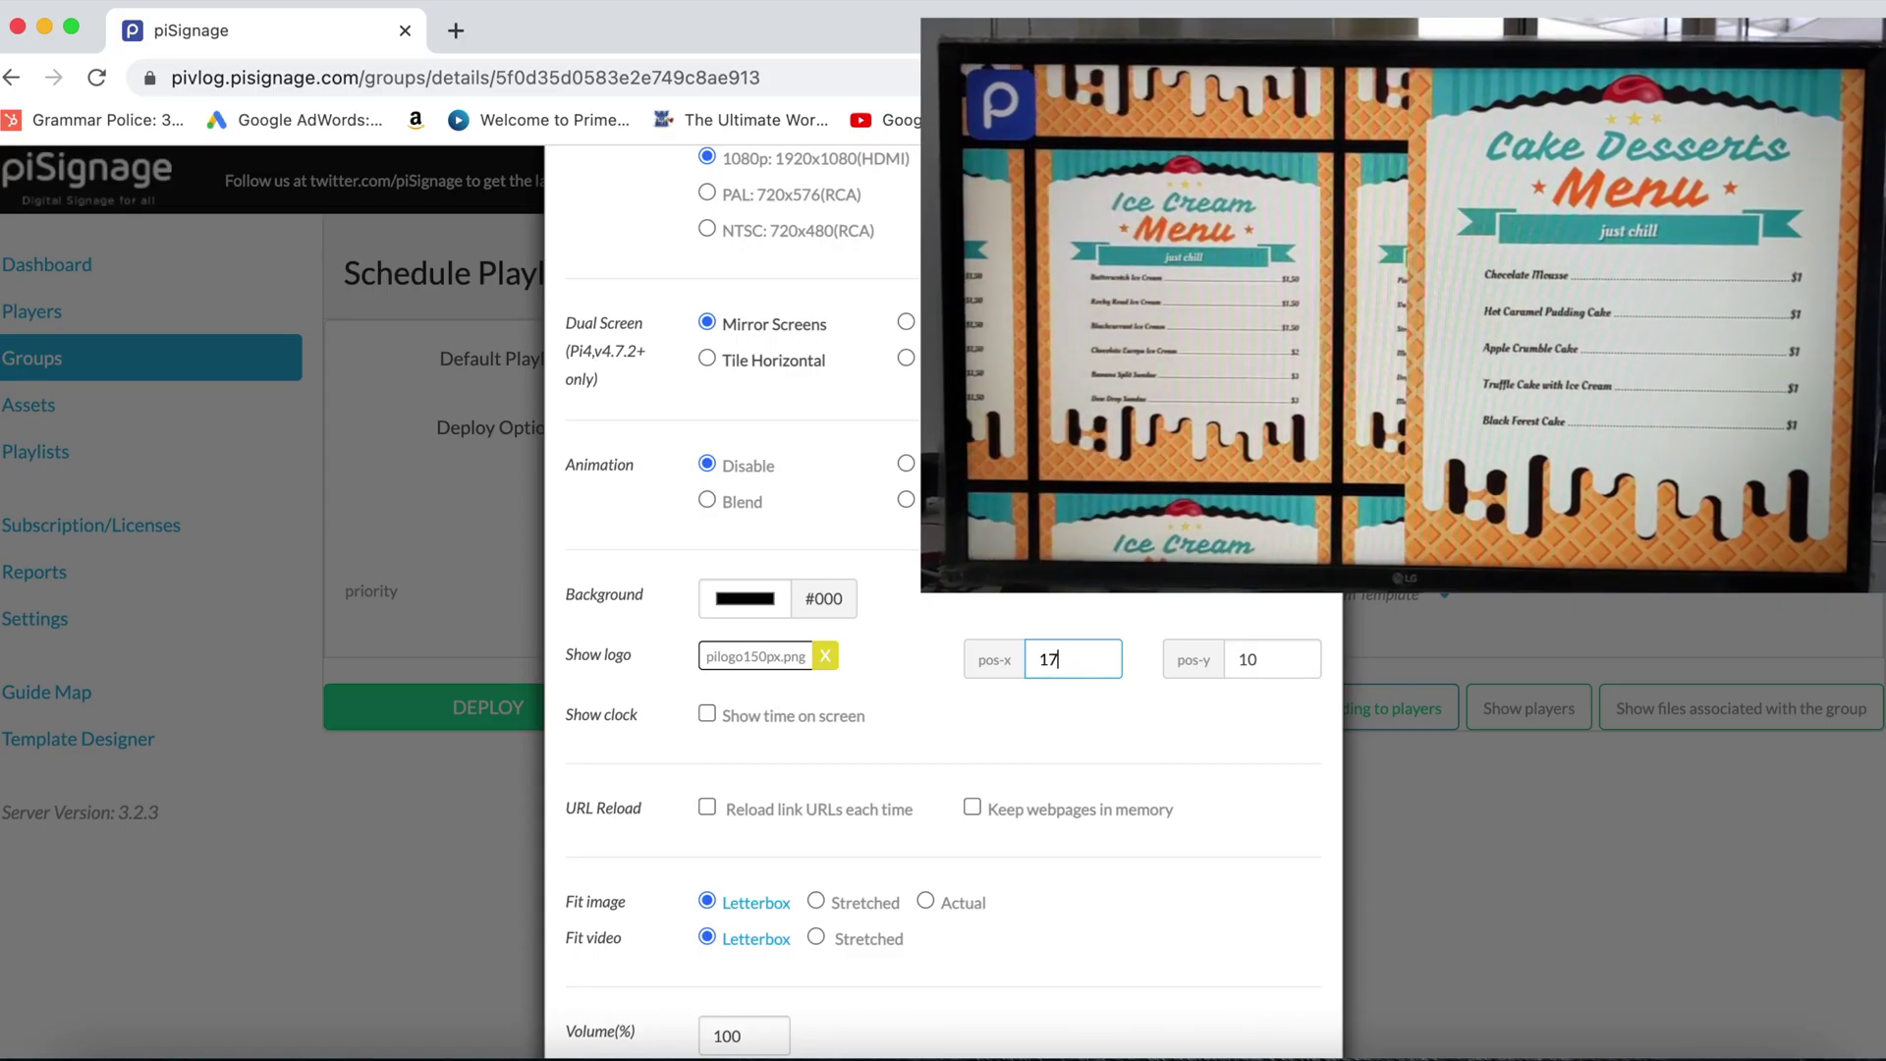
text(60)
scroll(944, 738, down, 10)
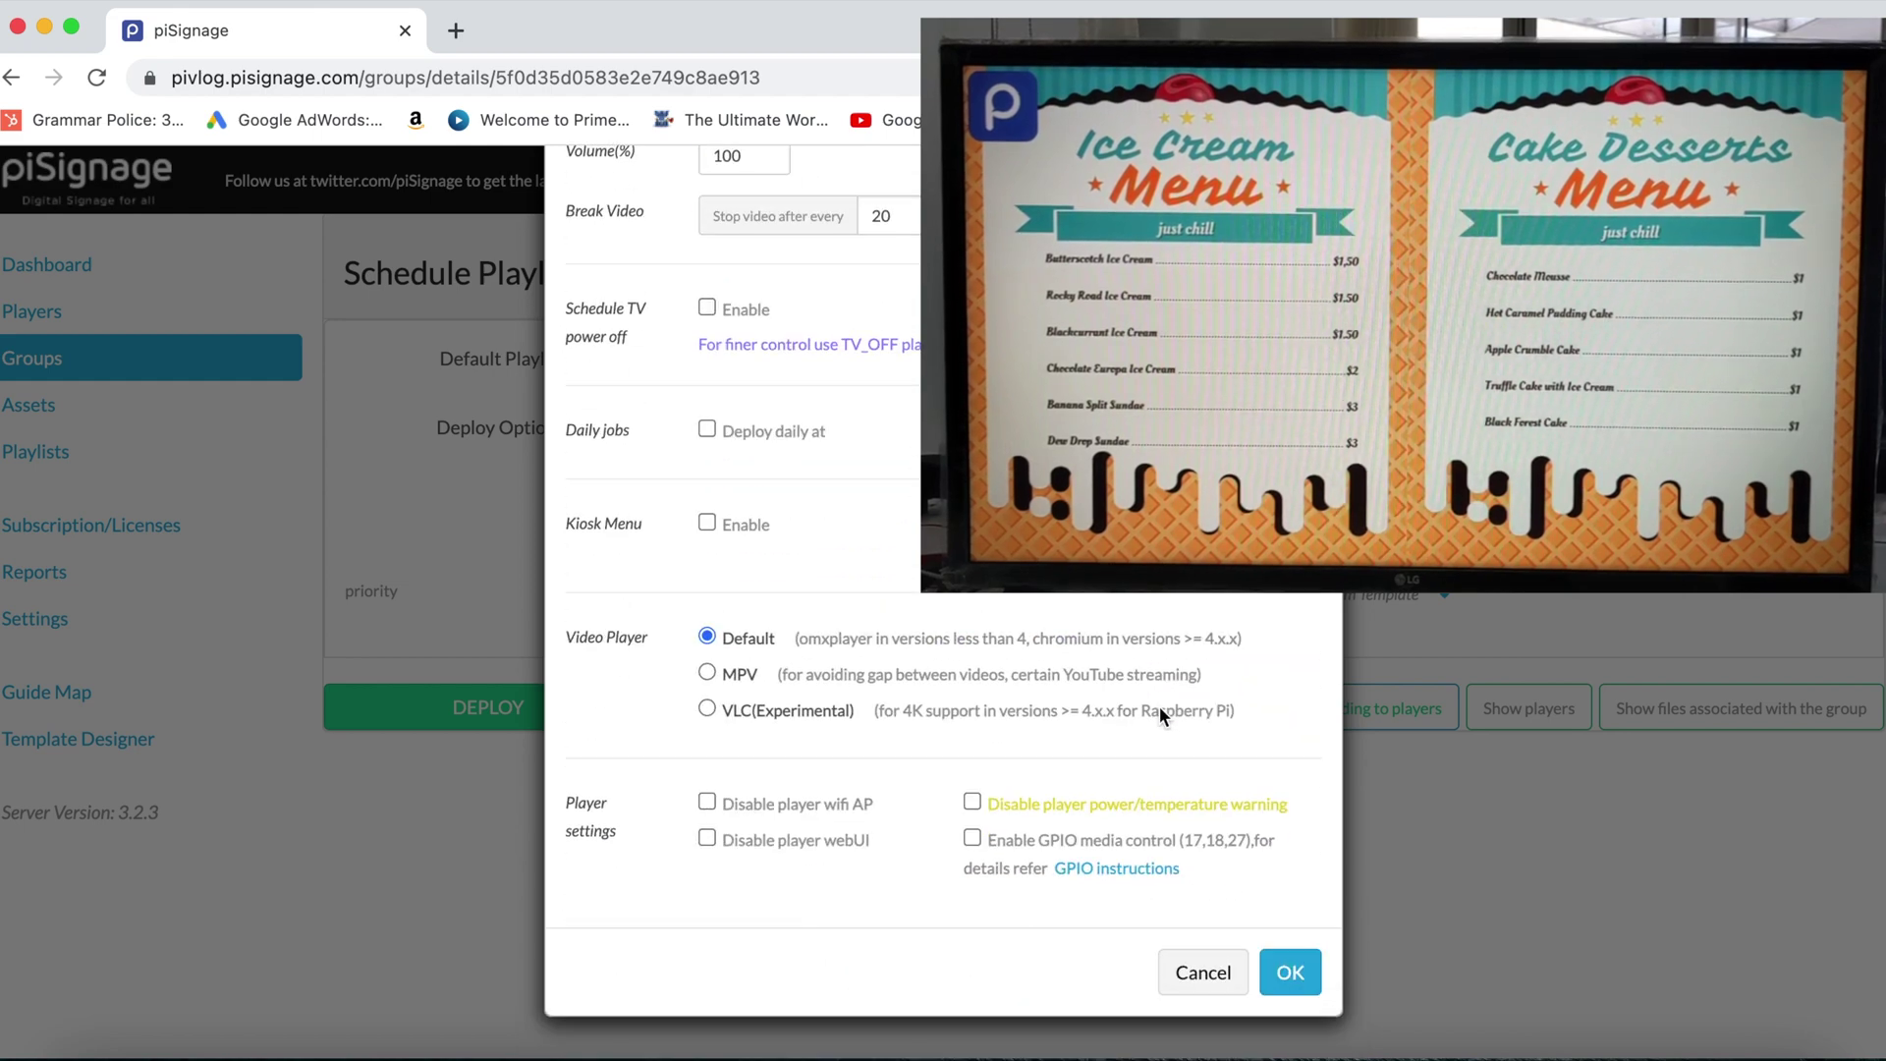
click(1291, 975)
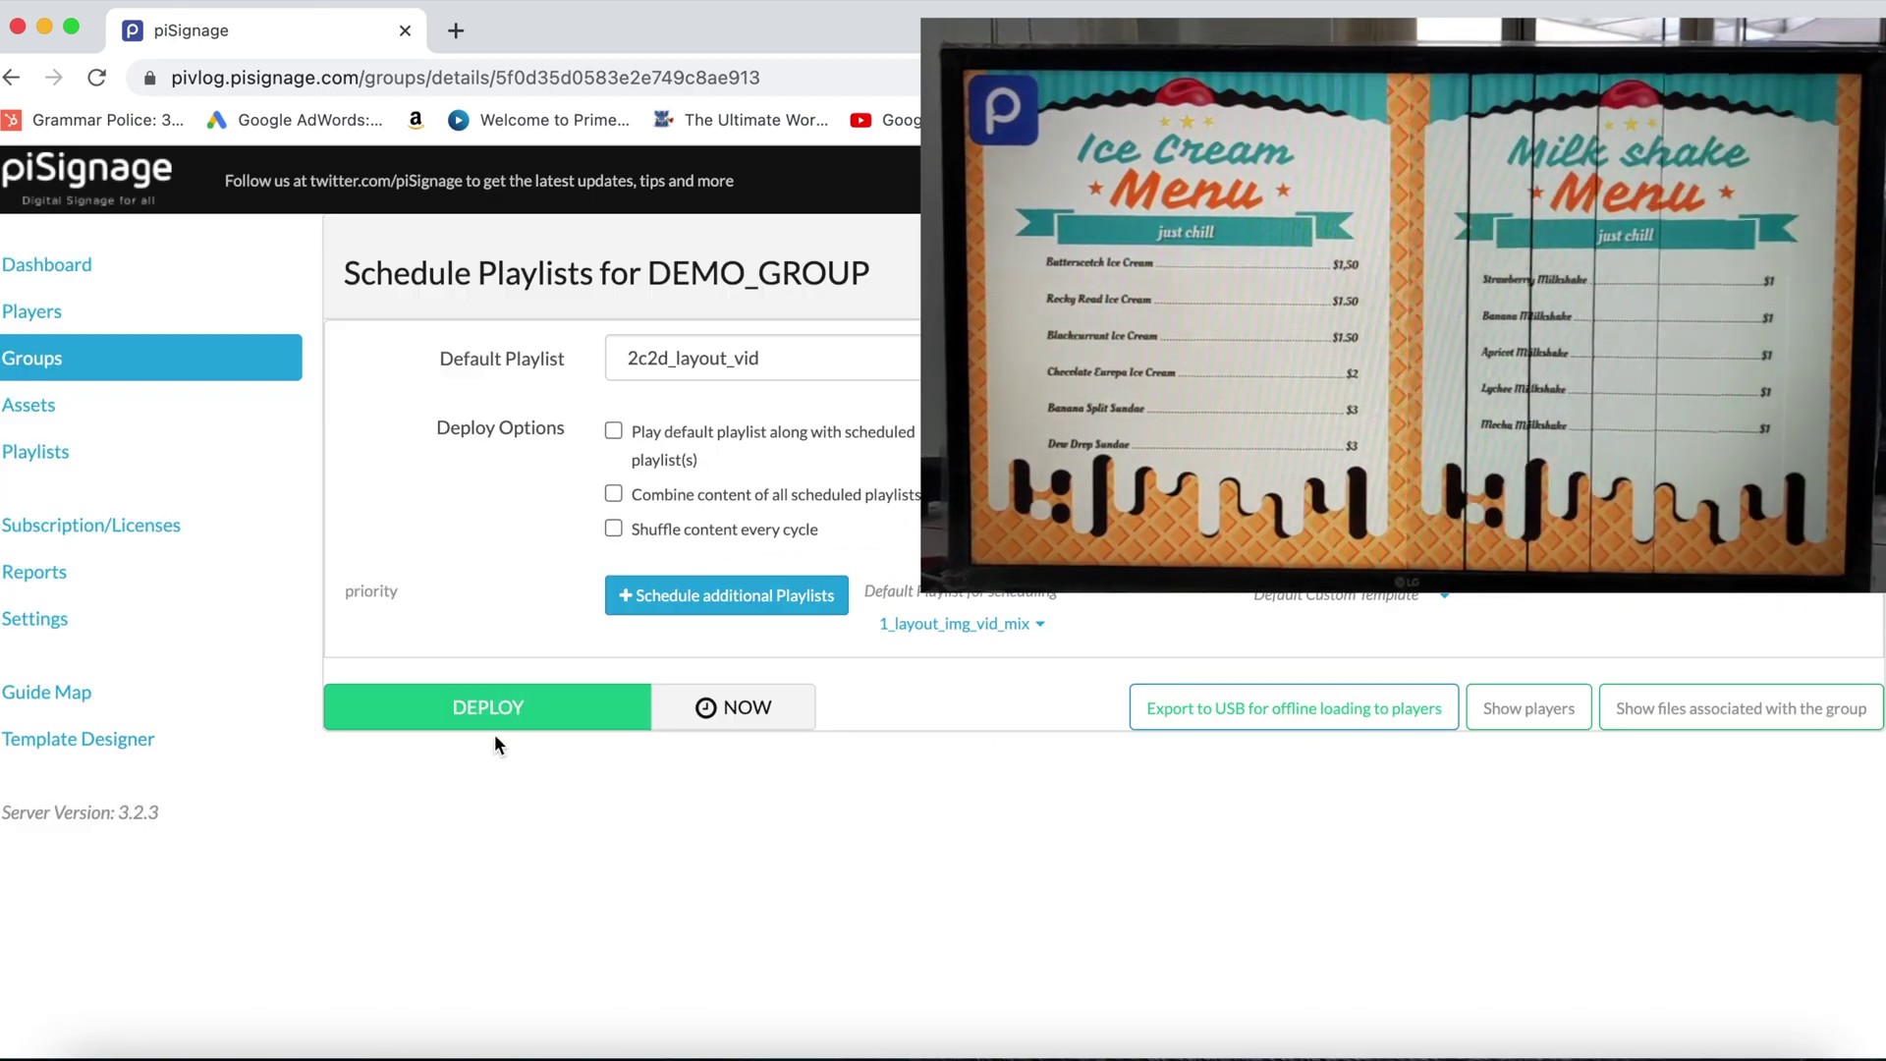
click(503, 711)
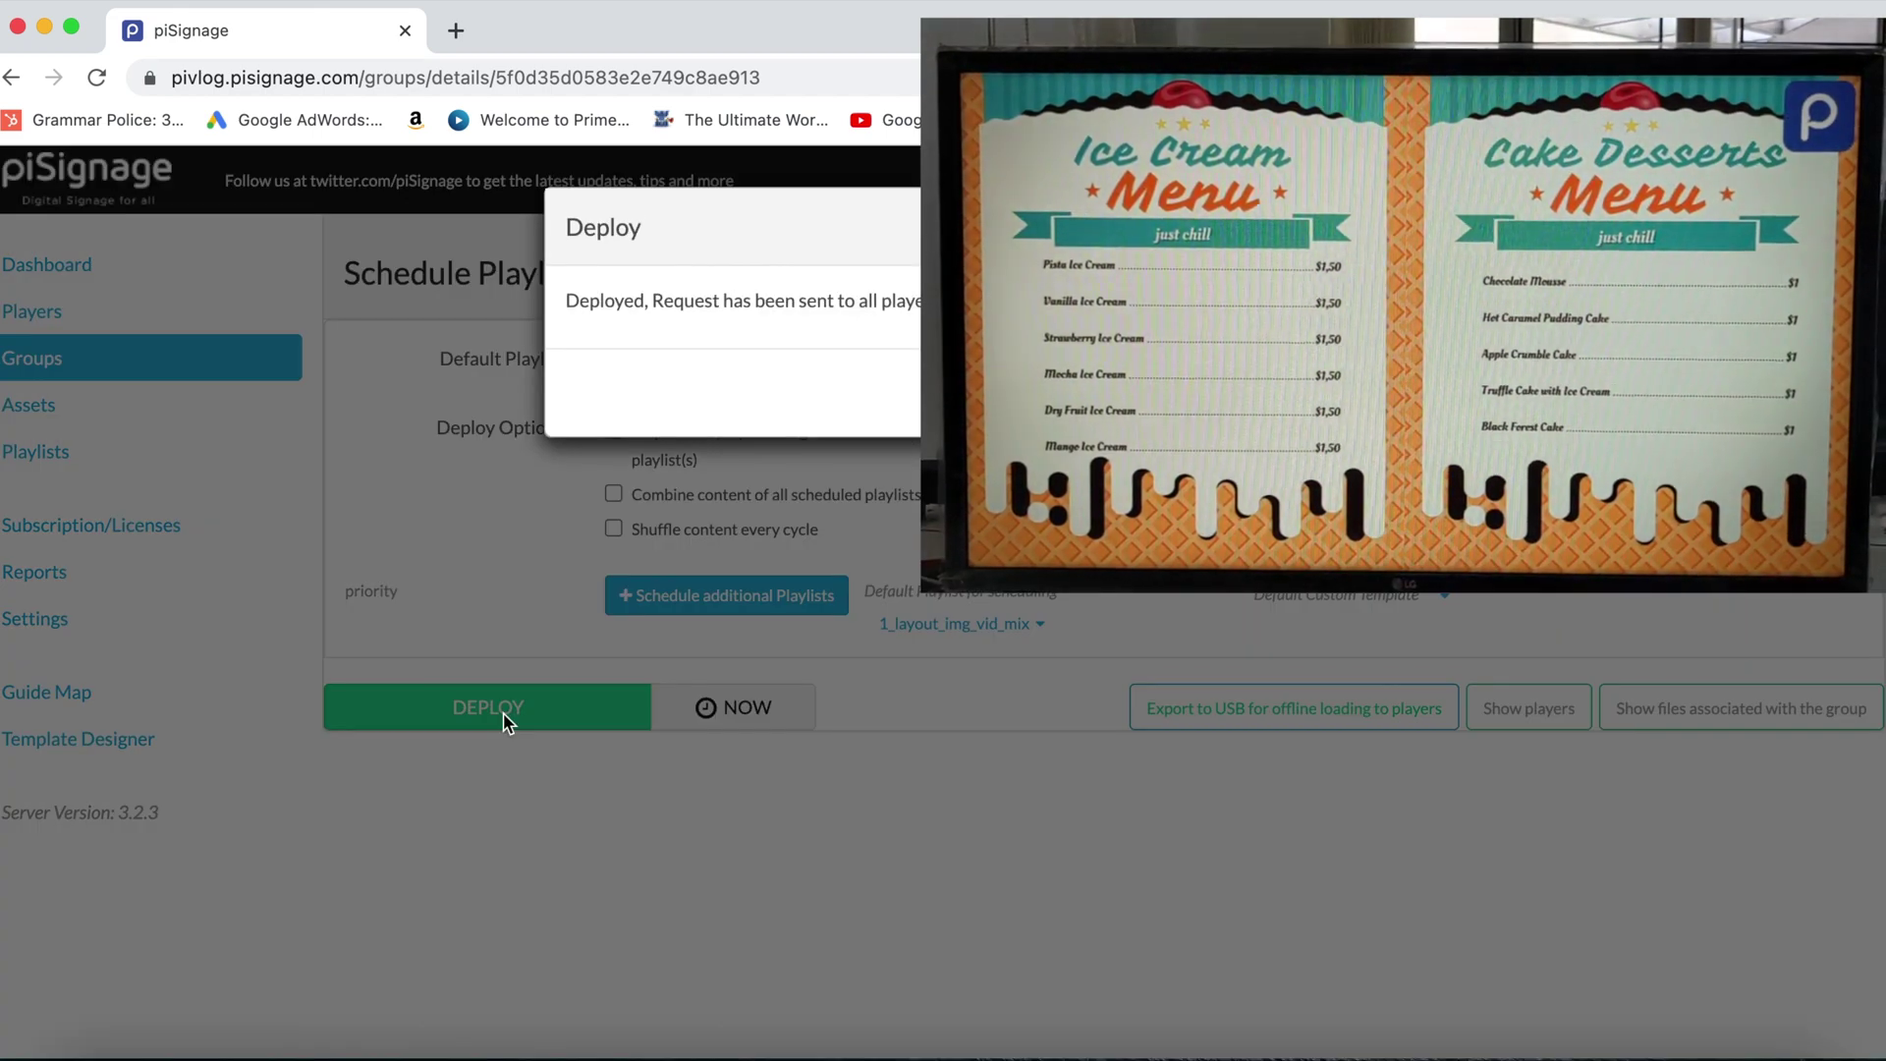